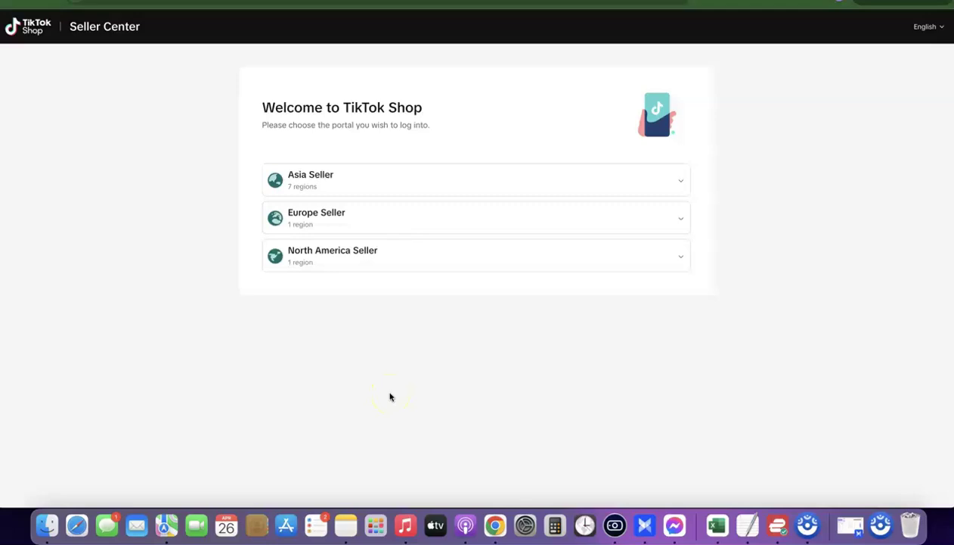
# - Review the countries offered under Asia Seller, Europe Seller and North America Seller, collapsing each region again
pyautogui.click(681, 180)
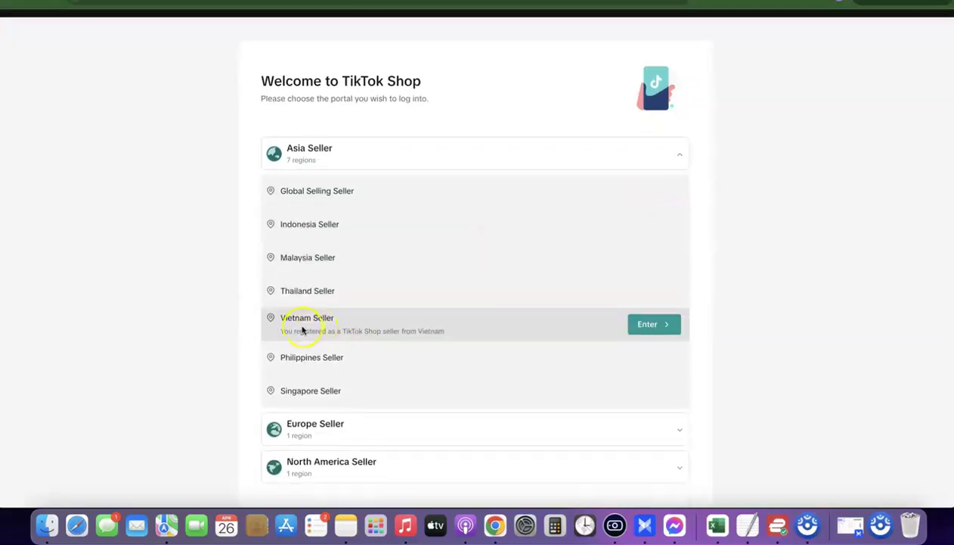
pyautogui.click(679, 153)
pyautogui.click(678, 218)
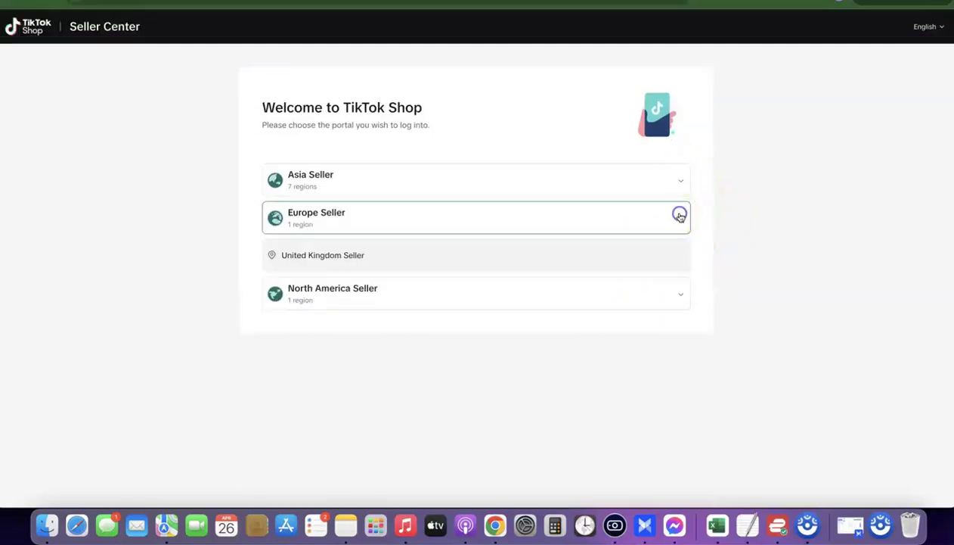
pyautogui.click(679, 218)
pyautogui.click(680, 258)
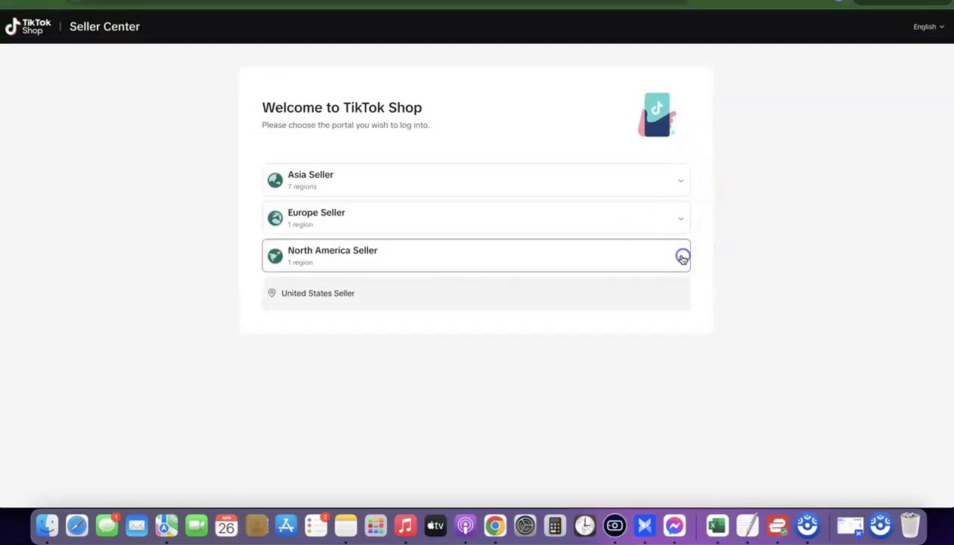
pyautogui.click(680, 258)
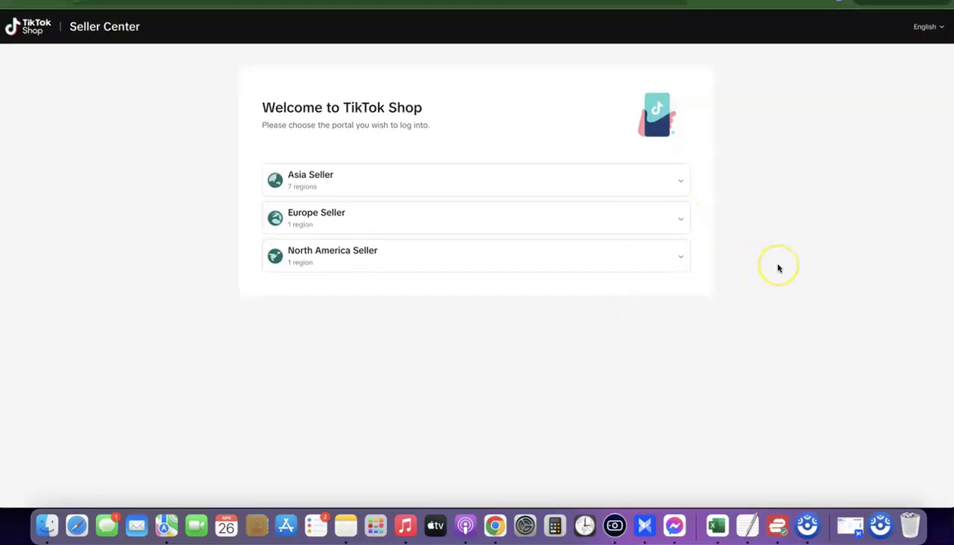
pyautogui.click(752, 279)
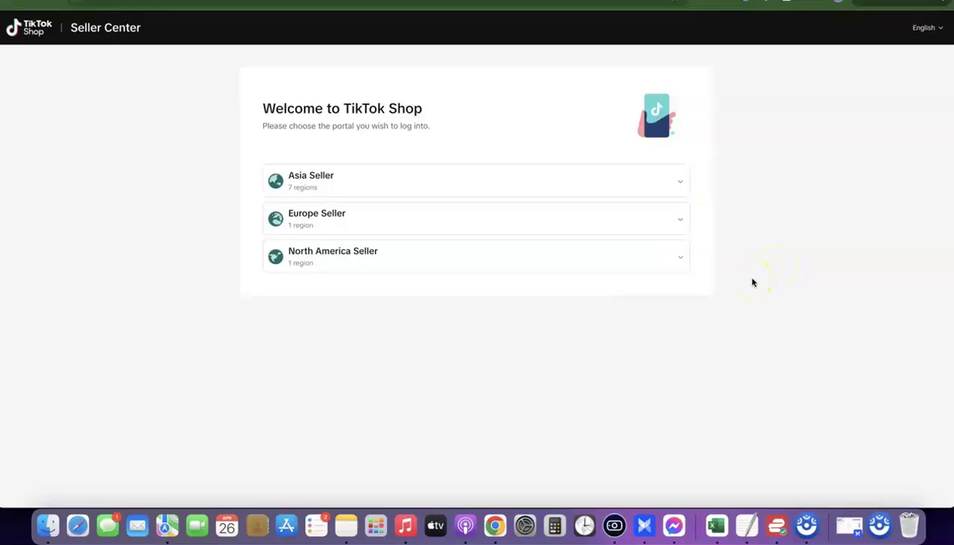
pyautogui.click(377, 304)
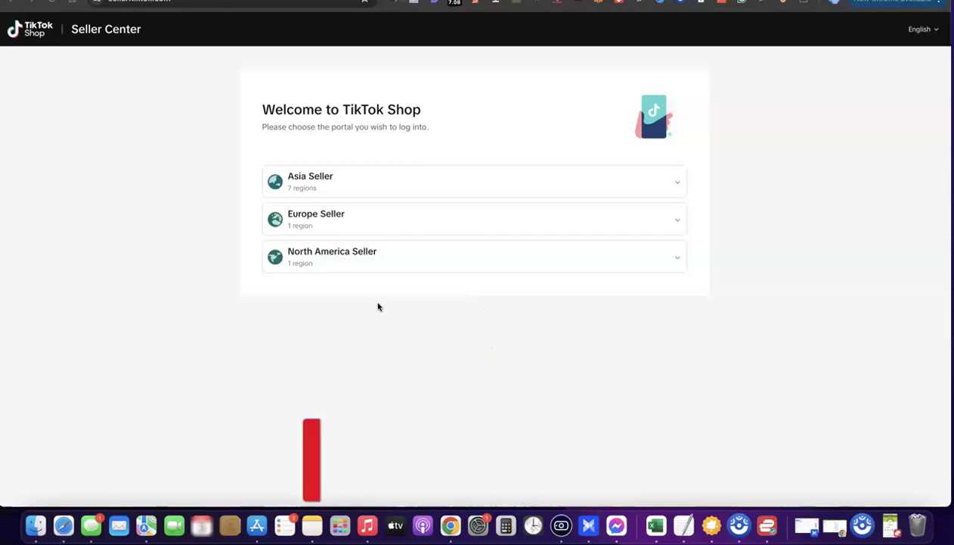
# - Switch to ExpressVPN to check the connection status and current location, and minimise its window
pyautogui.click(767, 524)
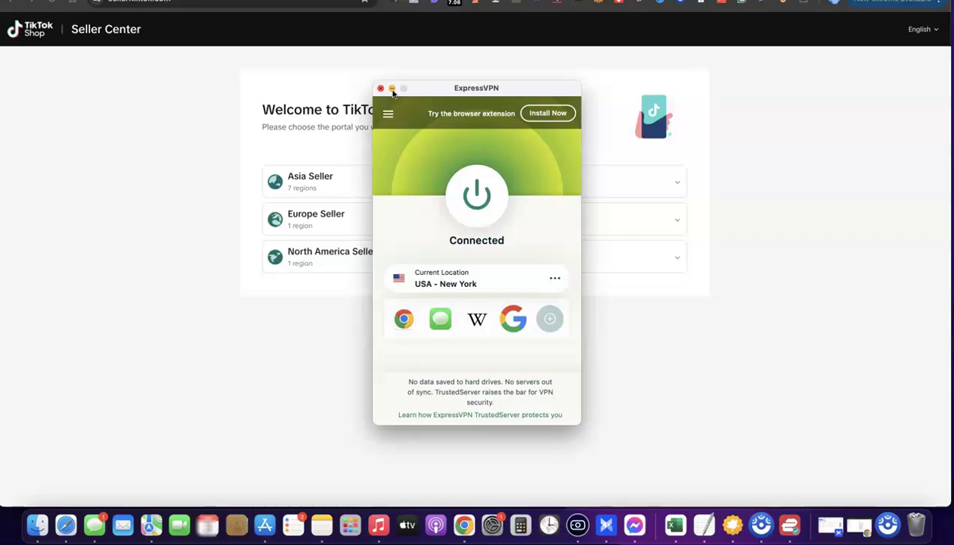
pyautogui.click(392, 90)
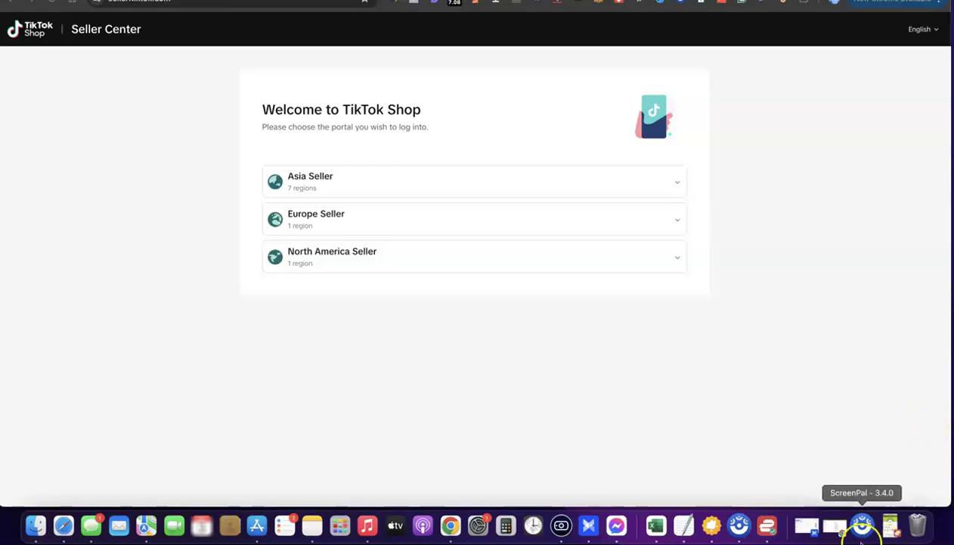
pyautogui.click(832, 532)
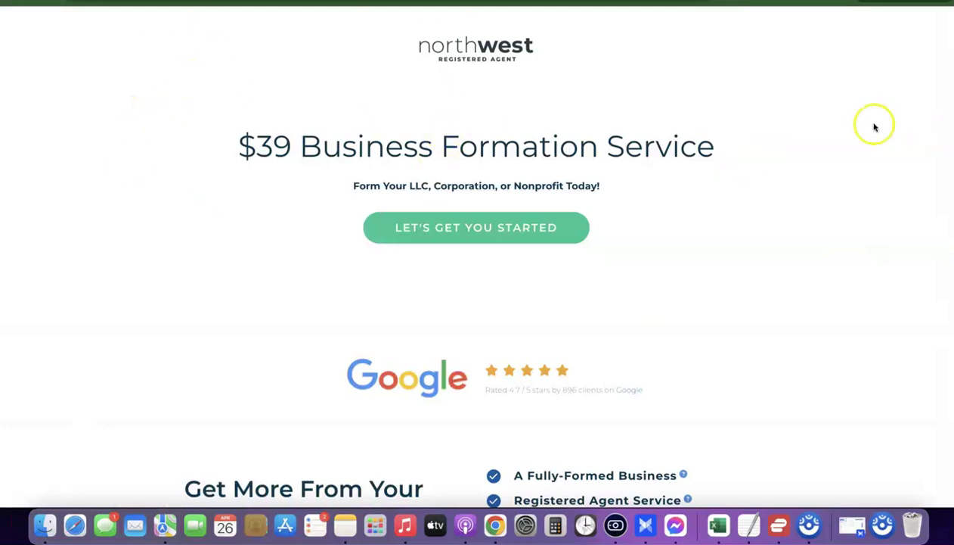
# - Start a new company order from the Northwest Registered Agent $39 Business Formation Service page
pyautogui.click(939, 102)
pyautogui.click(314, 342)
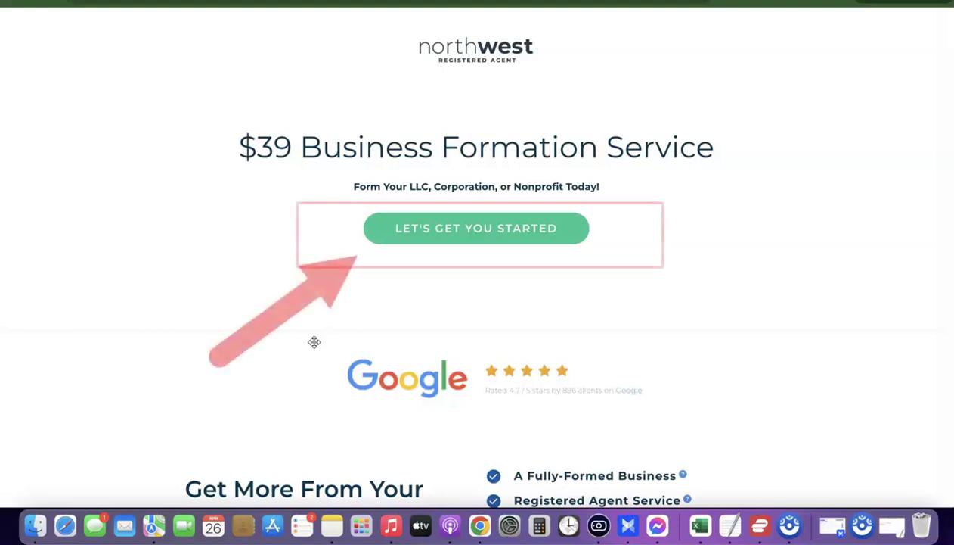
pyautogui.click(482, 220)
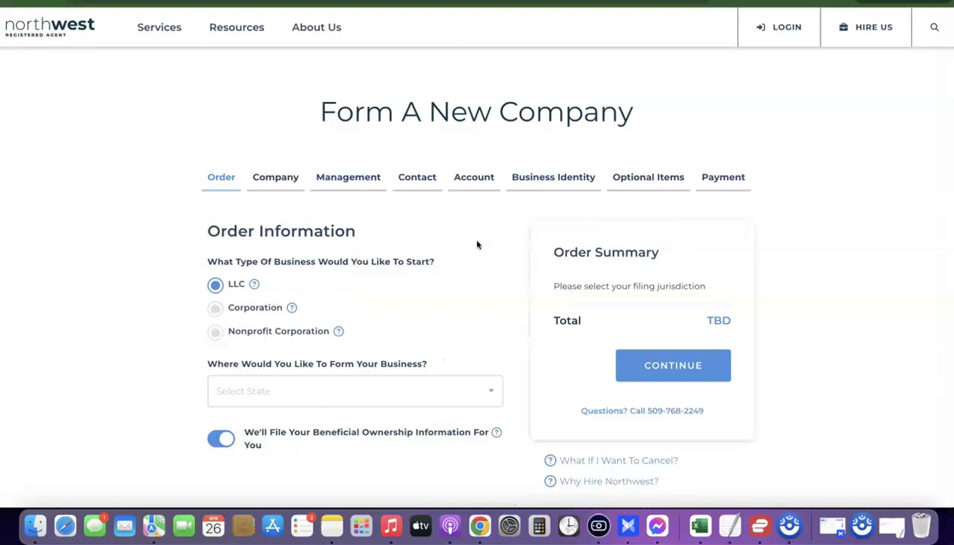
# - Choose New Mexico as the state for forming the LLC, with the $50.00 Standard filing option
pyautogui.scroll(-1, 231, 255)
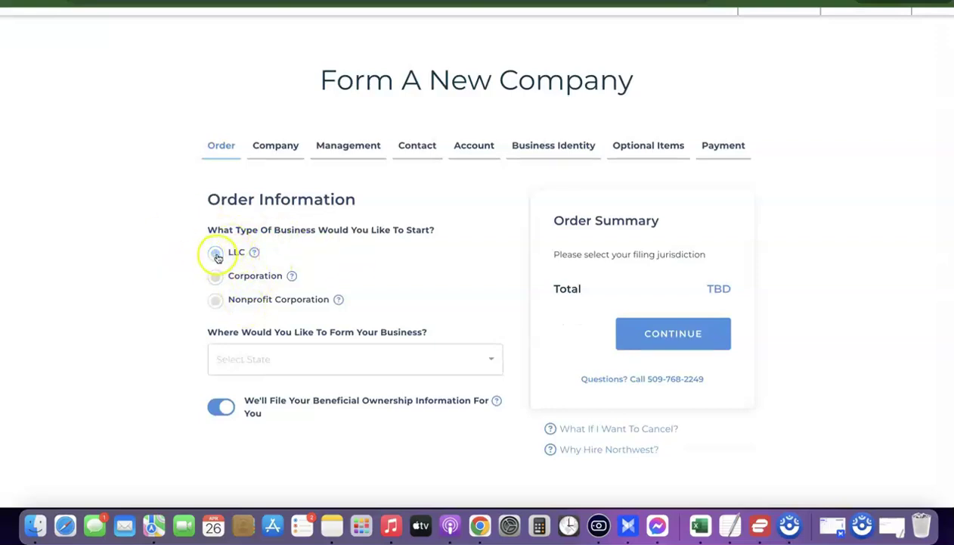
pyautogui.scroll(-1, 217, 258)
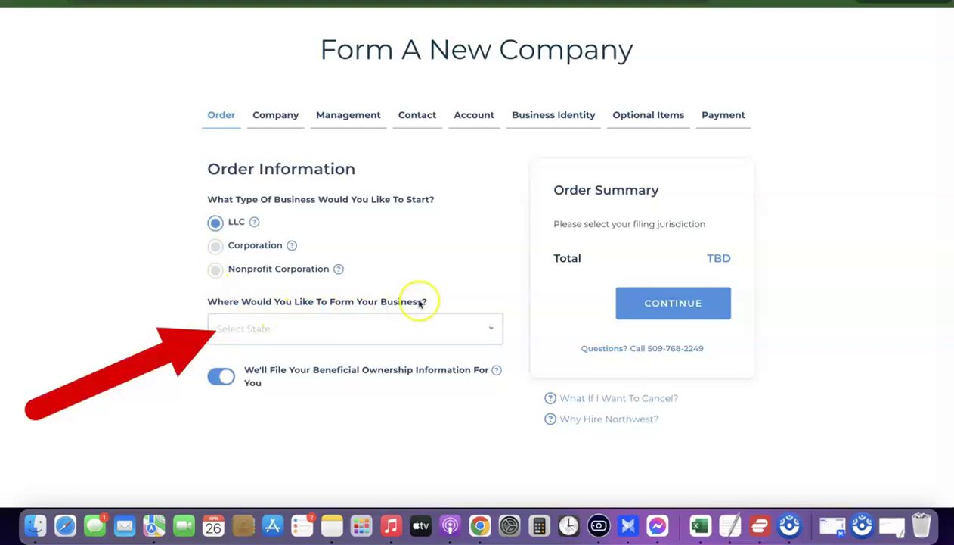
pyautogui.click(493, 331)
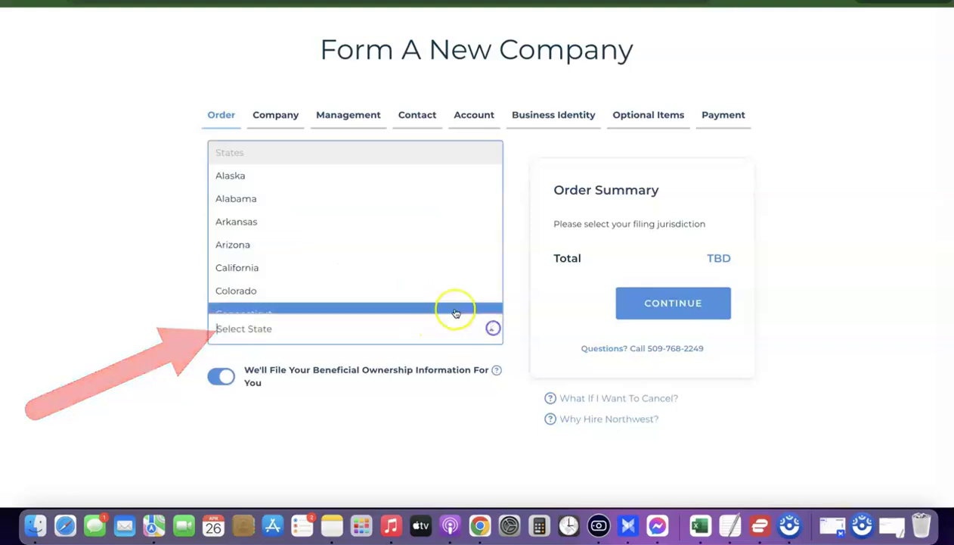
pyautogui.scroll(-3, 411, 243)
pyautogui.scroll(-4, 411, 243)
pyautogui.click(406, 253)
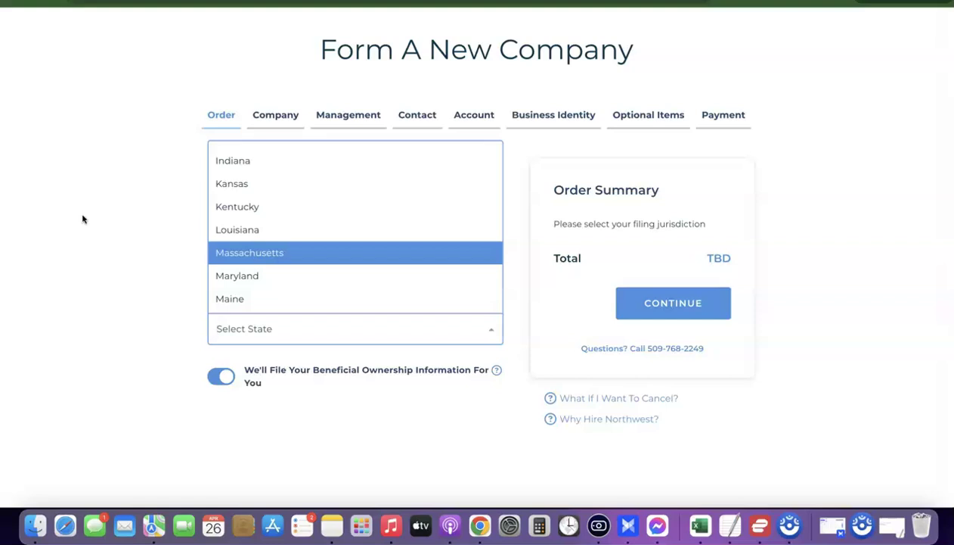
pyautogui.scroll(-10, 320, 251)
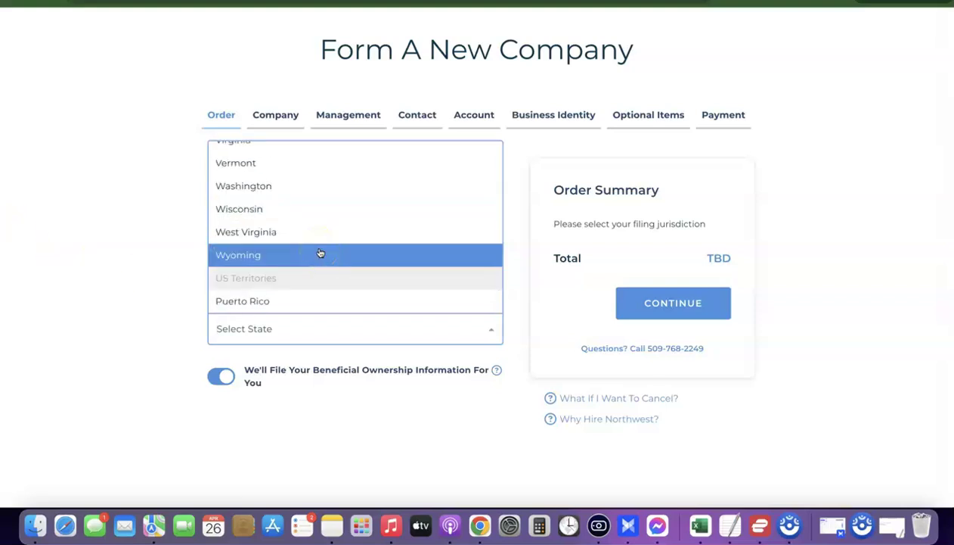
pyautogui.scroll(10, 318, 253)
pyautogui.click(313, 253)
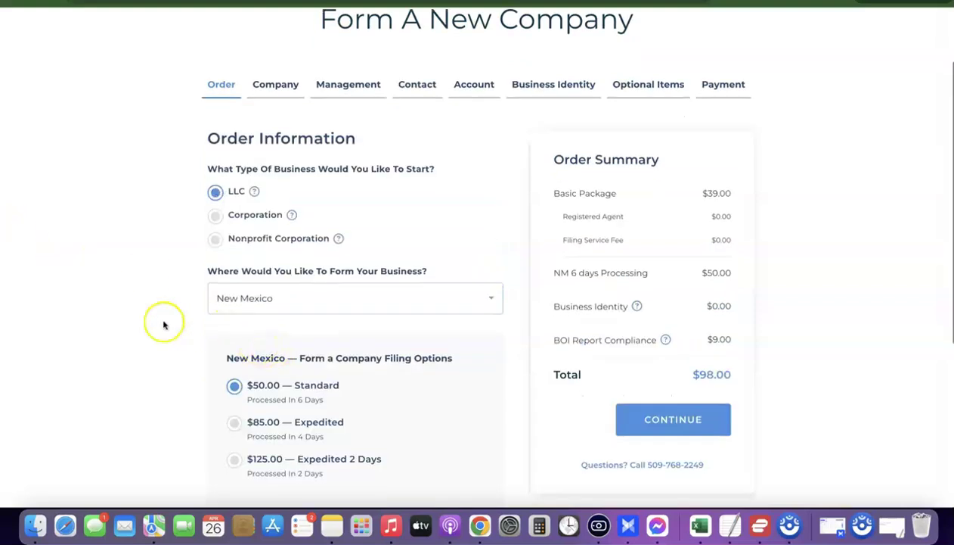
pyautogui.click(234, 386)
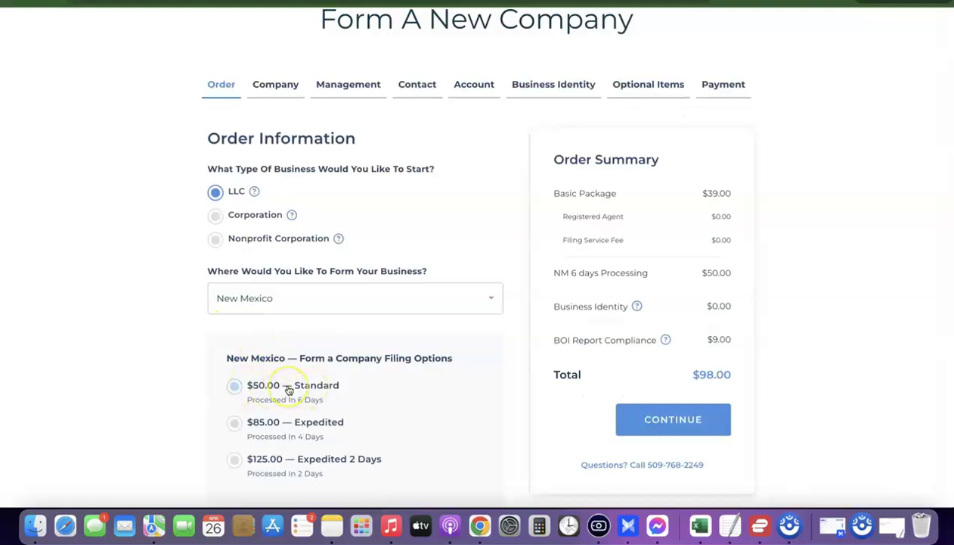
# - Examine the order summary charges for BOI Report Compliance, New Mexico processing and the Basic Package
pyautogui.scroll(-4, 188, 346)
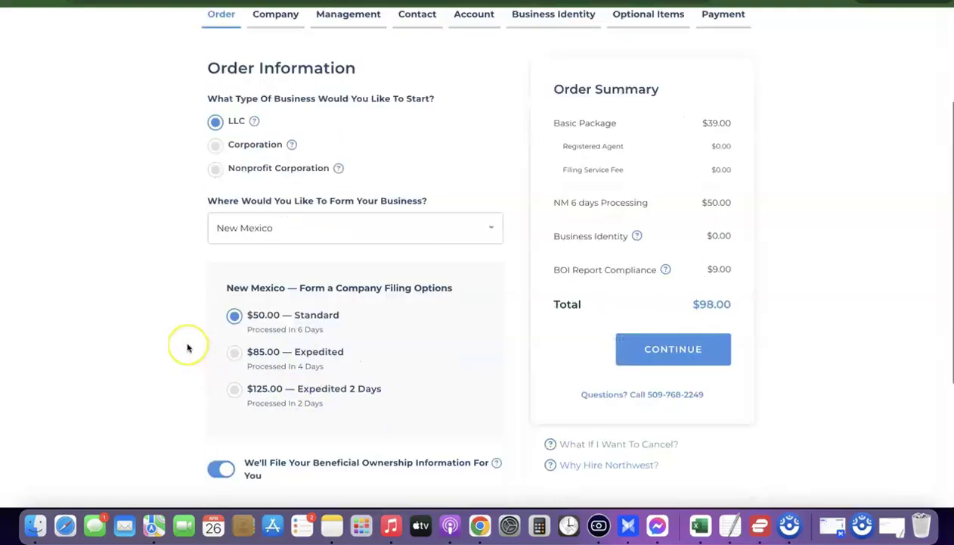
pyautogui.scroll(-1, 187, 348)
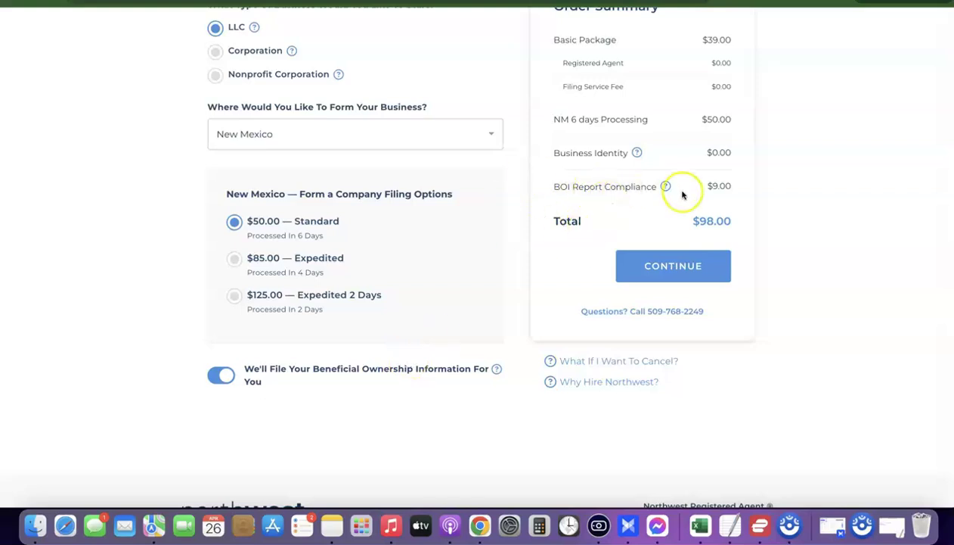
pyautogui.moveTo(712, 186); pyautogui.dragTo(731, 188)
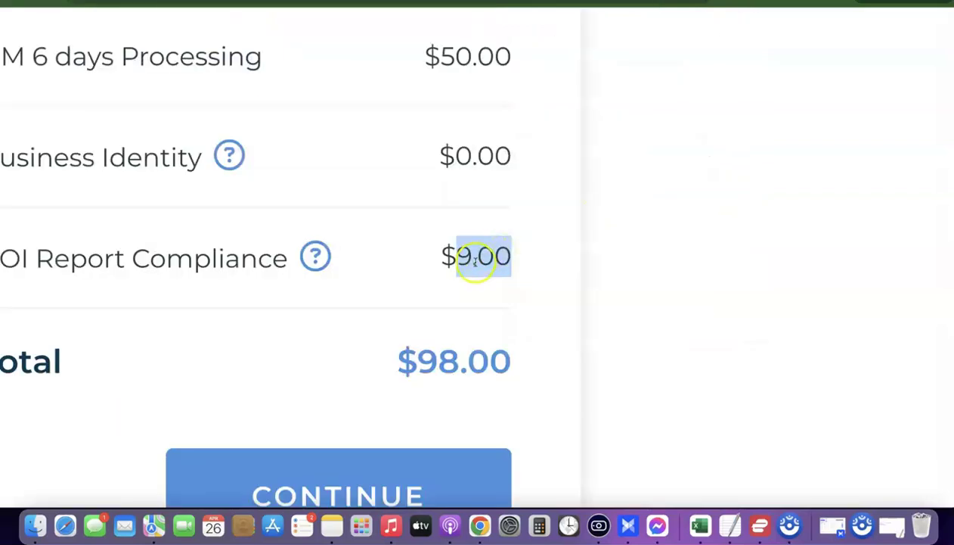
pyautogui.scroll(1, 469, 259)
pyautogui.scroll(2, 469, 260)
pyautogui.hscroll(-3, 470, 260)
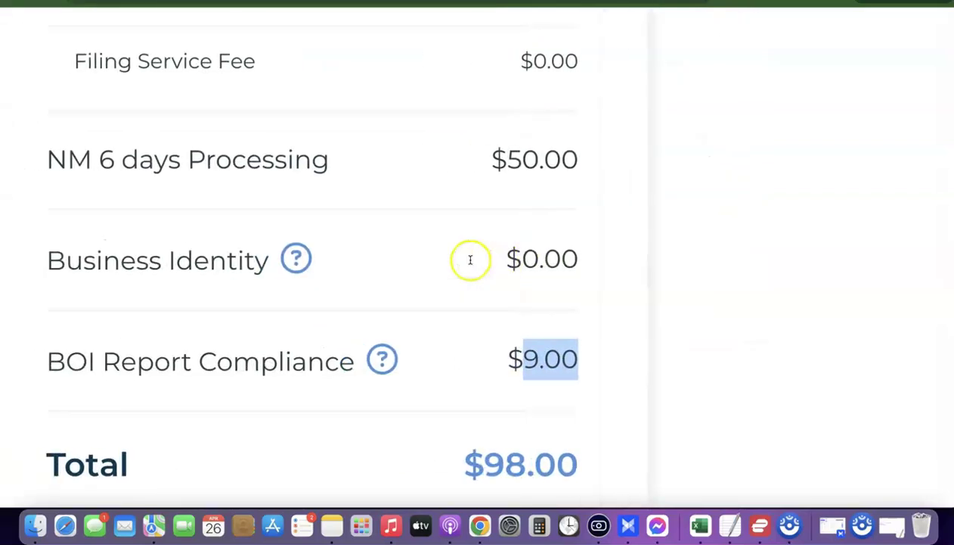
pyautogui.moveTo(542, 162); pyautogui.dragTo(641, 162)
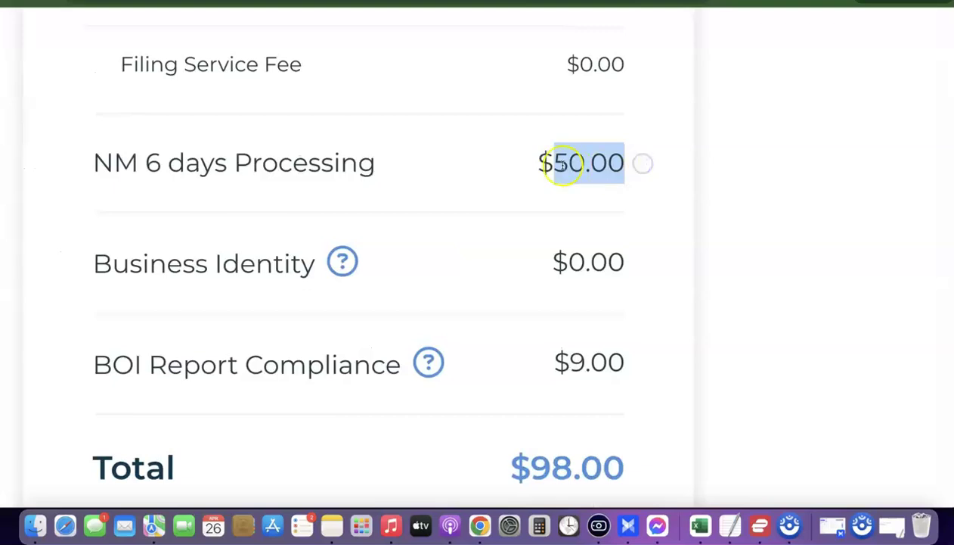
pyautogui.scroll(5, 571, 194)
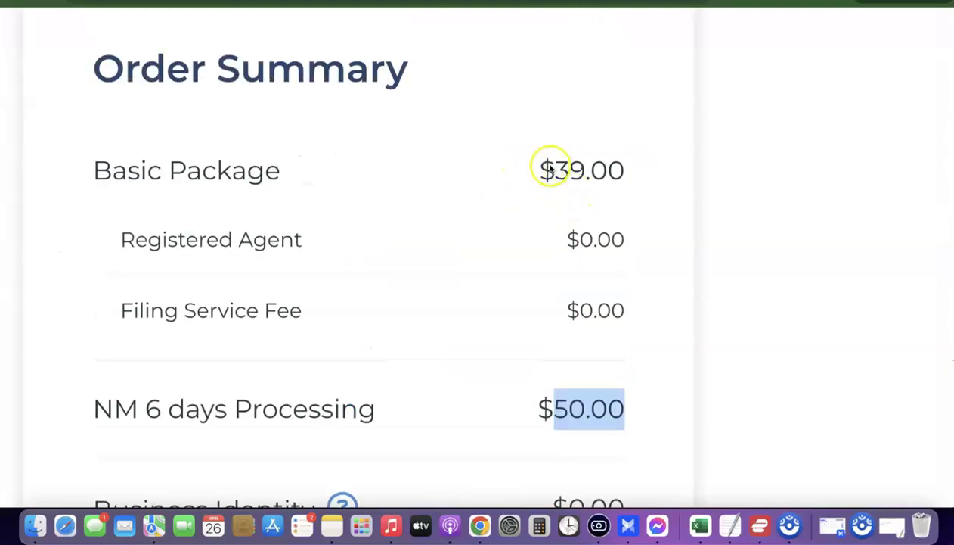
pyautogui.moveTo(555, 168); pyautogui.dragTo(616, 164)
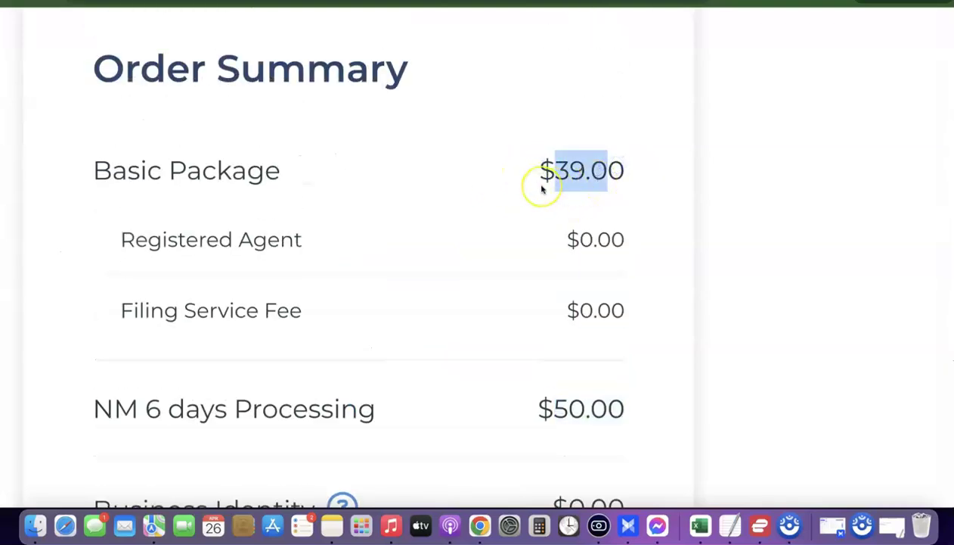
pyautogui.scroll(-5, 539, 187)
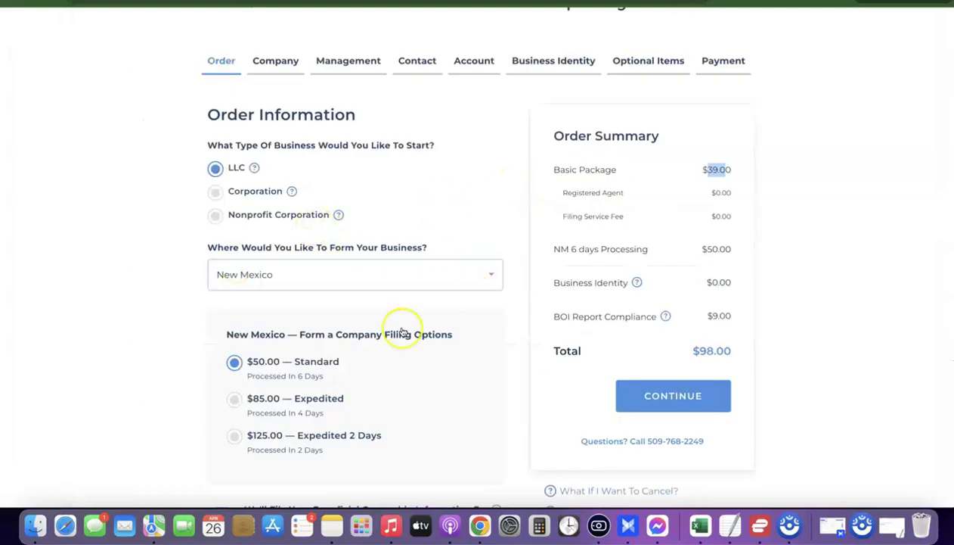
# - Continue to the company details and enter Dropshipping Hustle, copied from the text notes, as the business name
pyautogui.scroll(-1, 807, 229)
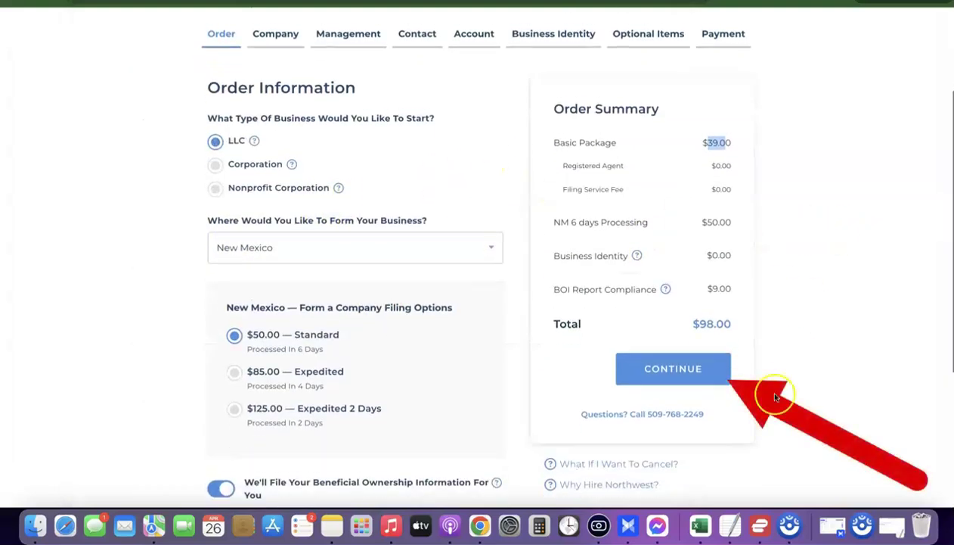
pyautogui.click(675, 372)
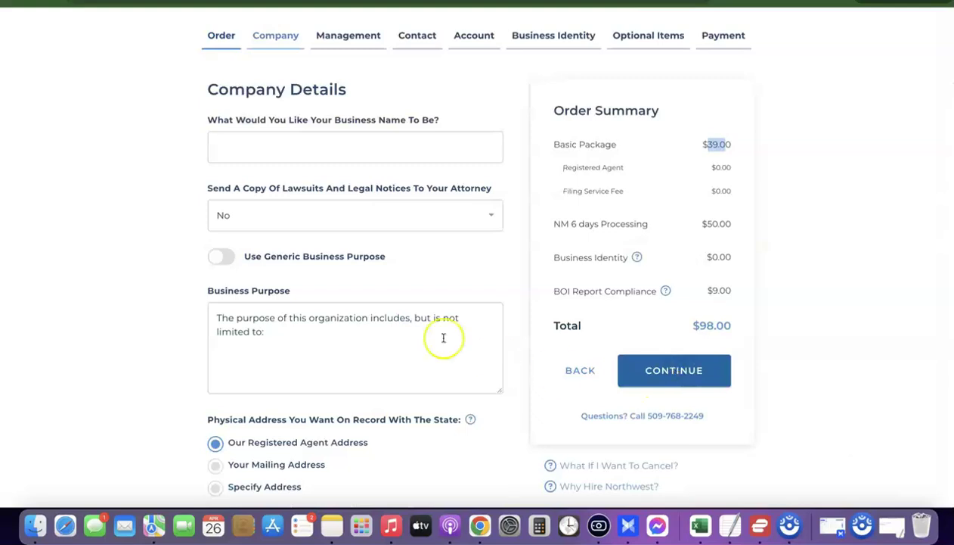
pyautogui.click(323, 155)
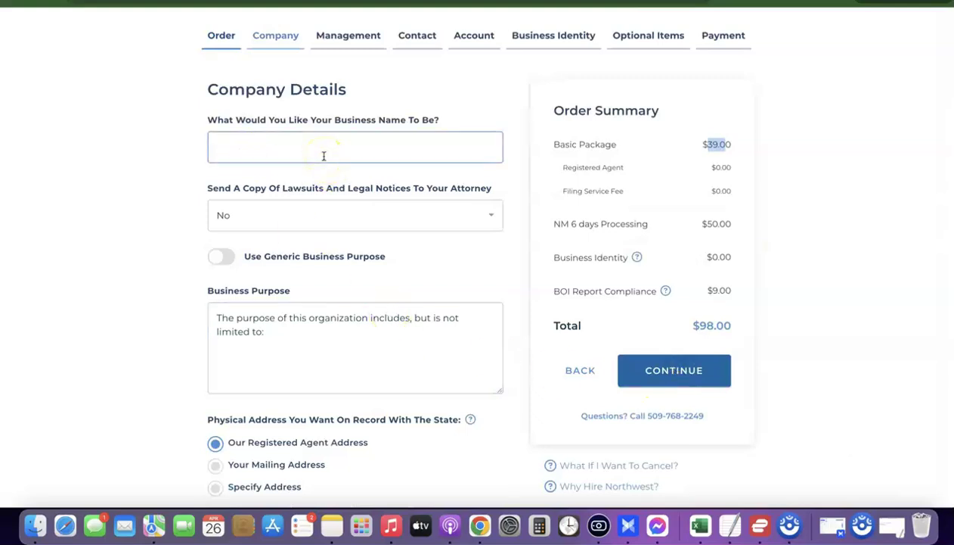
pyautogui.click(326, 154)
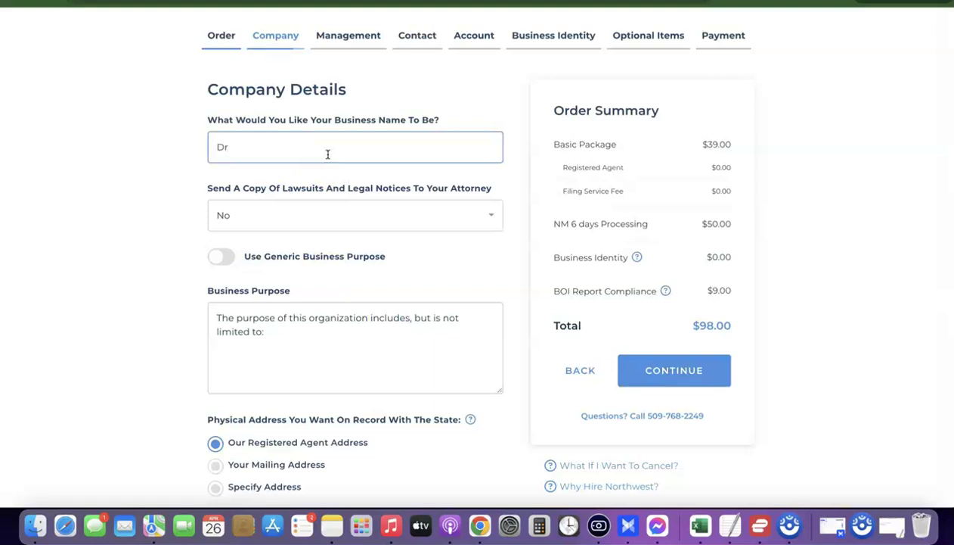
pyautogui.click(730, 525)
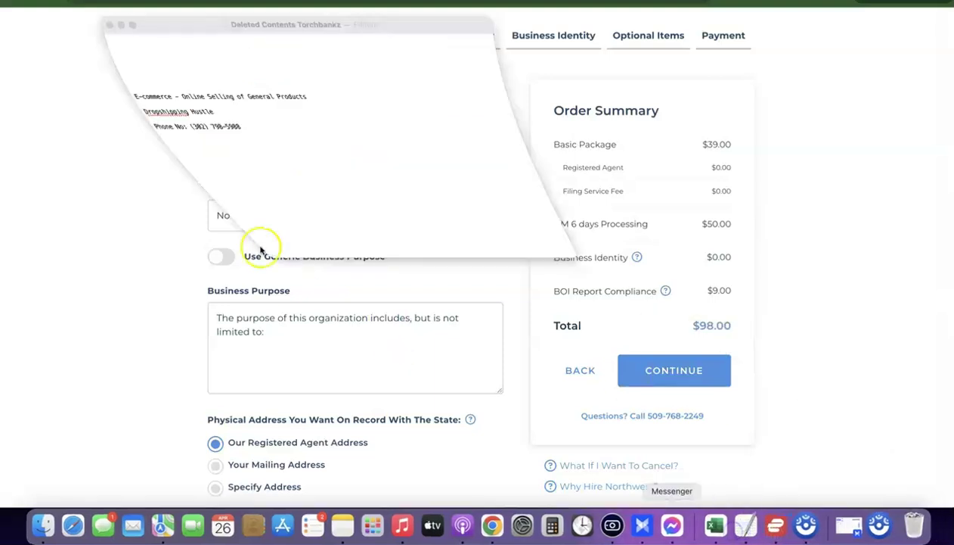
pyautogui.tripleClick(128, 79)
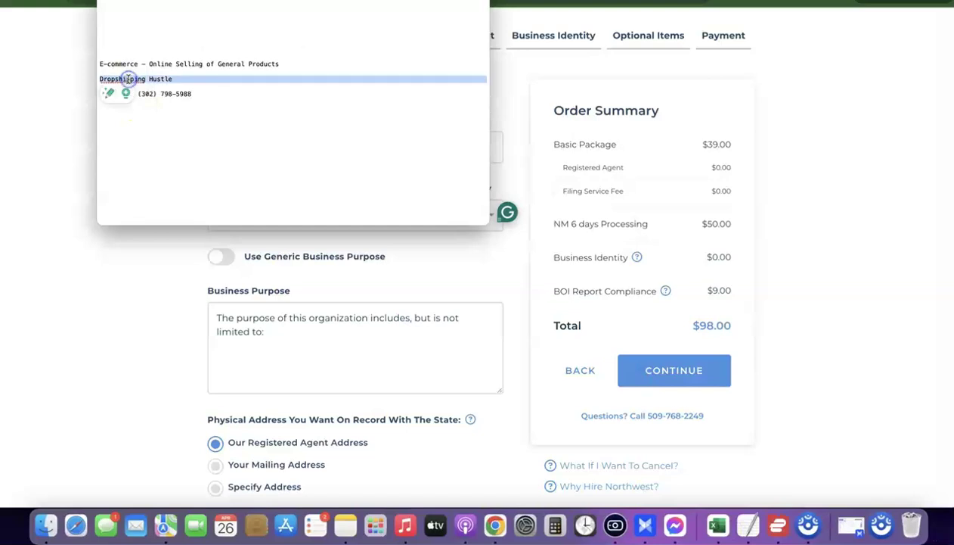
pyautogui.press('super+c')
pyautogui.press('super+Tab')
pyautogui.press('super+v')
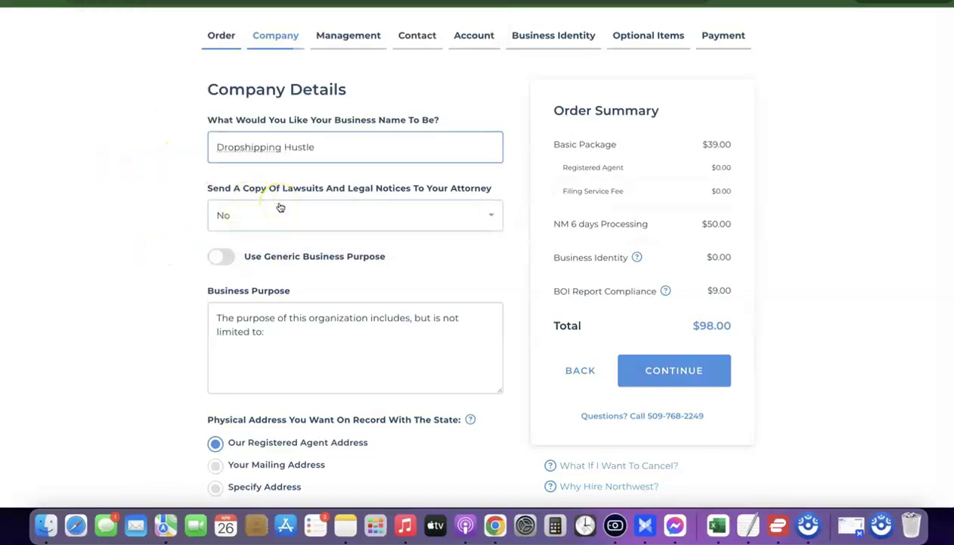
# - Try Yes for sending copies of lawsuits and legal notices to an attorney, and set it back to No
pyautogui.click(475, 214)
pyautogui.click(264, 240)
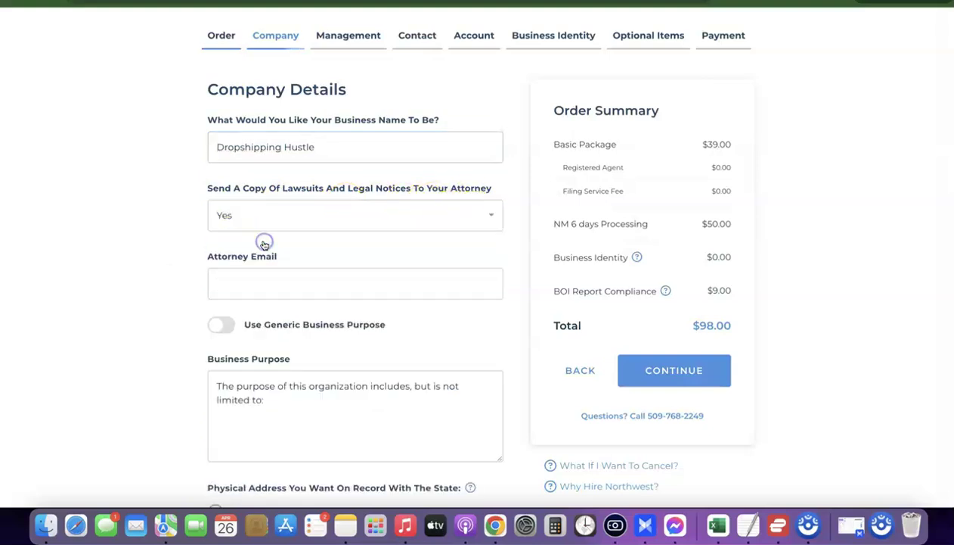
pyautogui.click(303, 215)
pyautogui.click(265, 264)
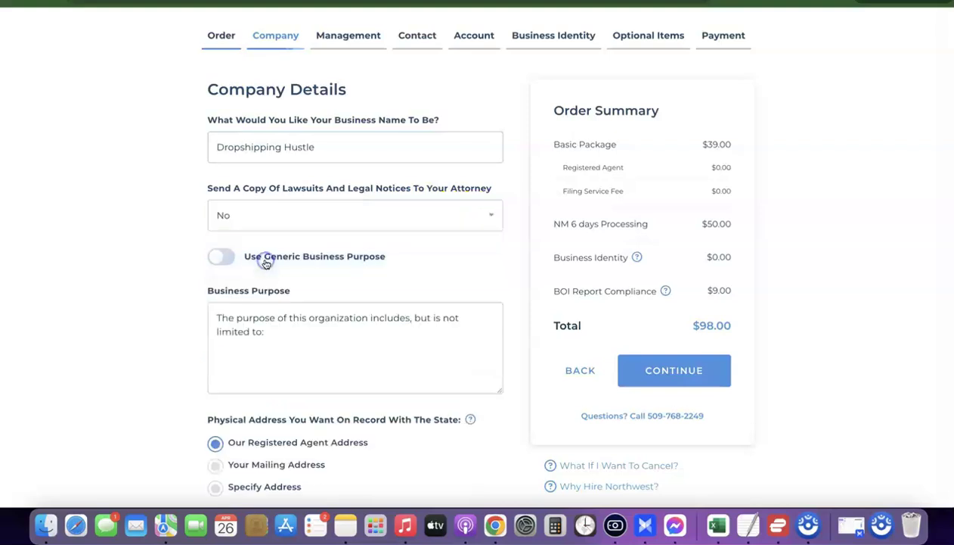
# - Complete the business purpose with "E-commerce - Online Selling of General Products", copied from the text notes
pyautogui.scroll(-2, 226, 264)
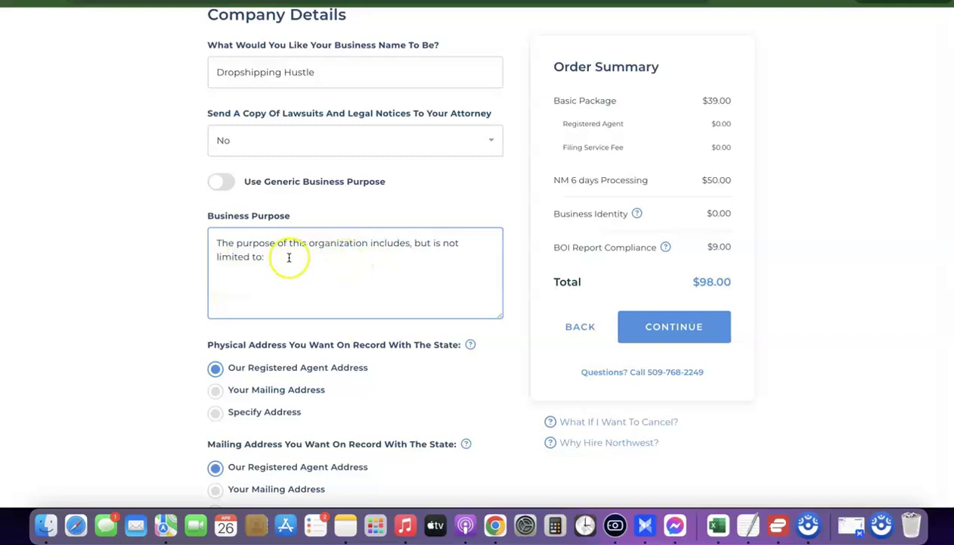
pyautogui.click(749, 524)
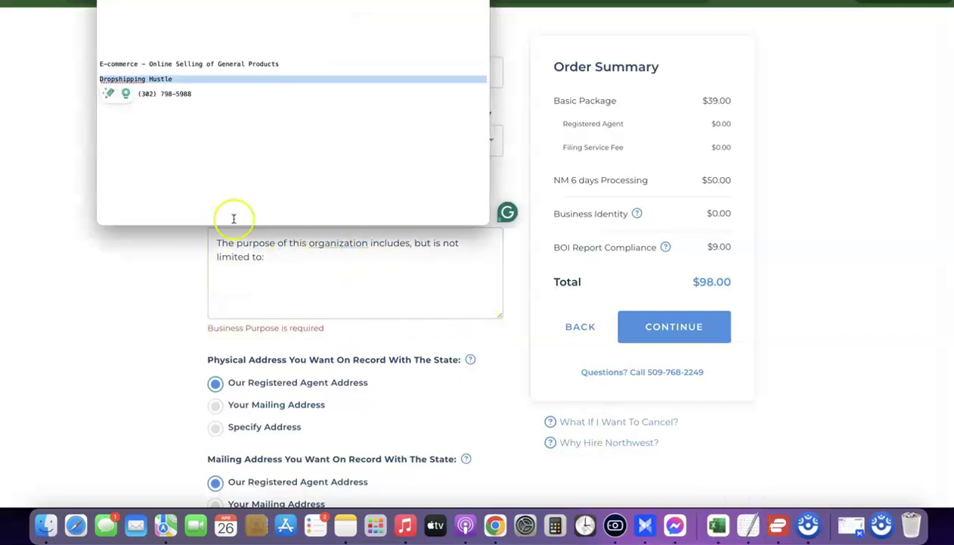
pyautogui.tripleClick(110, 63)
pyautogui.rightClick(110, 63)
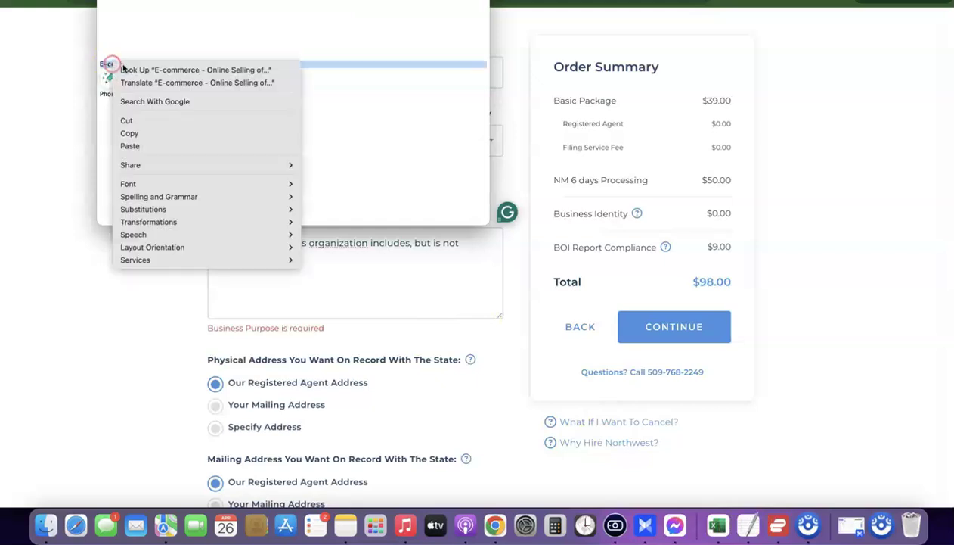
pyautogui.click(128, 131)
pyautogui.click(55, 148)
pyautogui.click(294, 252)
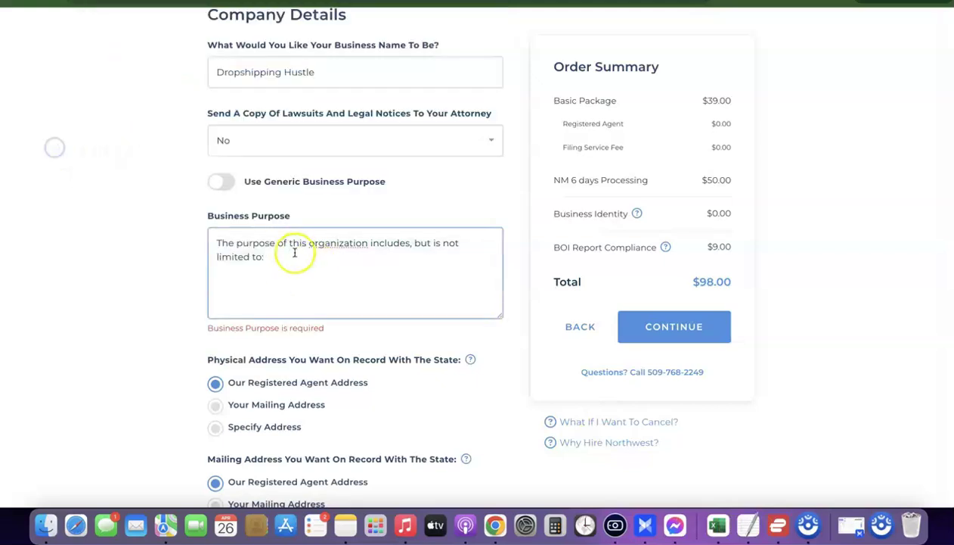
pyautogui.press('super+v')
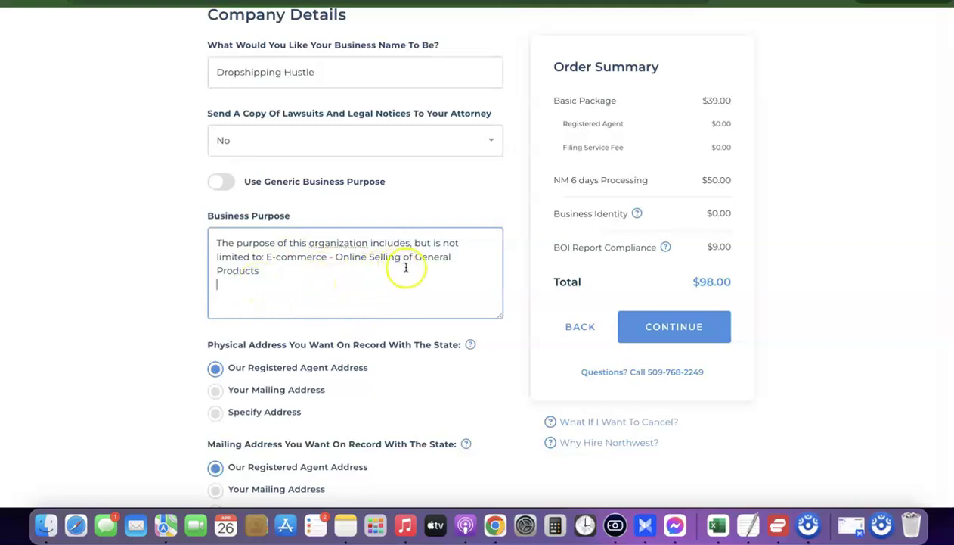
pyautogui.click(62, 281)
# - Keep Our Registered Agent Address for both the physical and mailing addresses on record, and continue to company management
pyautogui.scroll(-3, 115, 270)
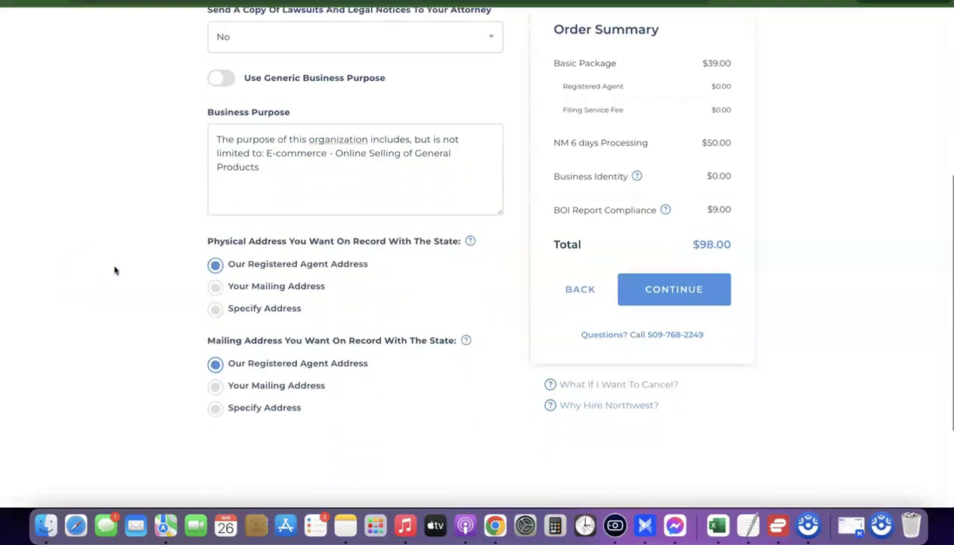
pyautogui.scroll(-1, 115, 270)
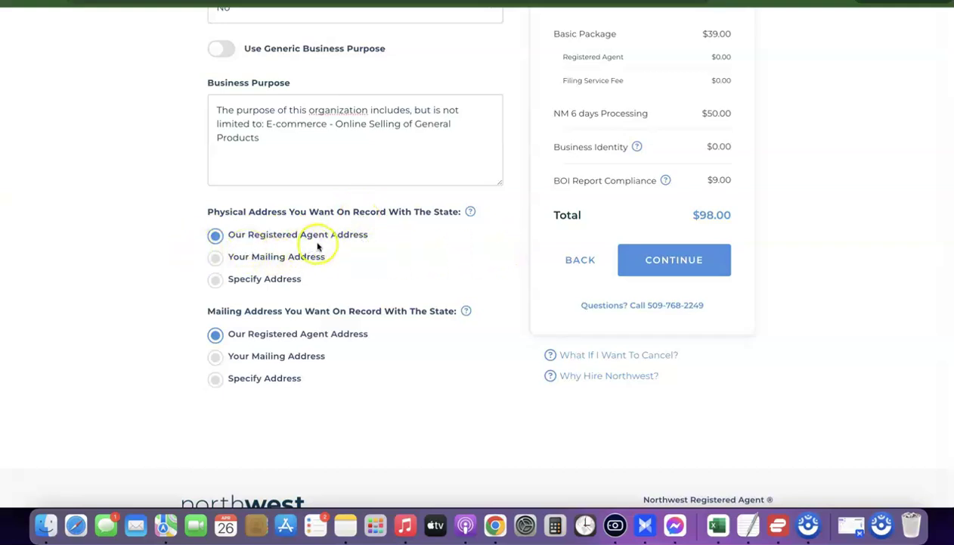
pyautogui.click(218, 243)
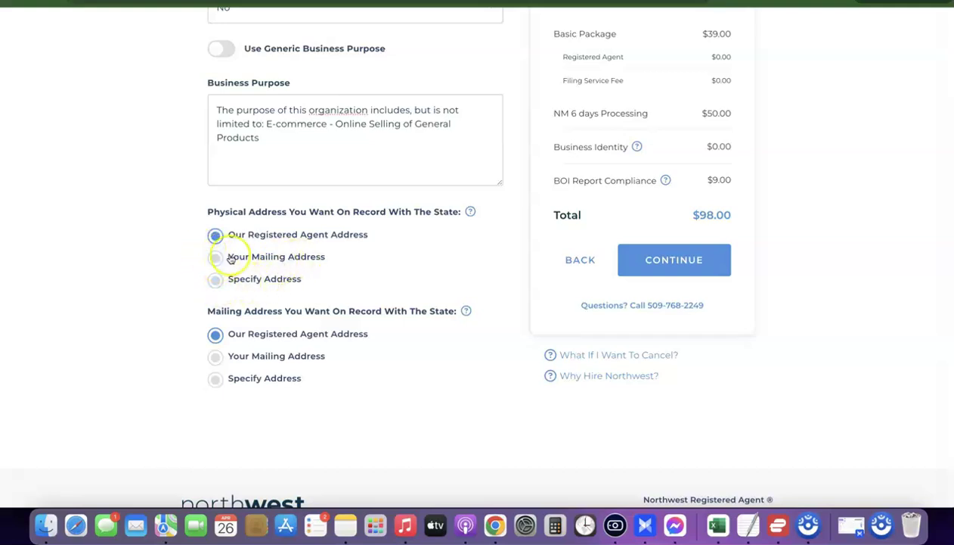
pyautogui.scroll(-2, 273, 369)
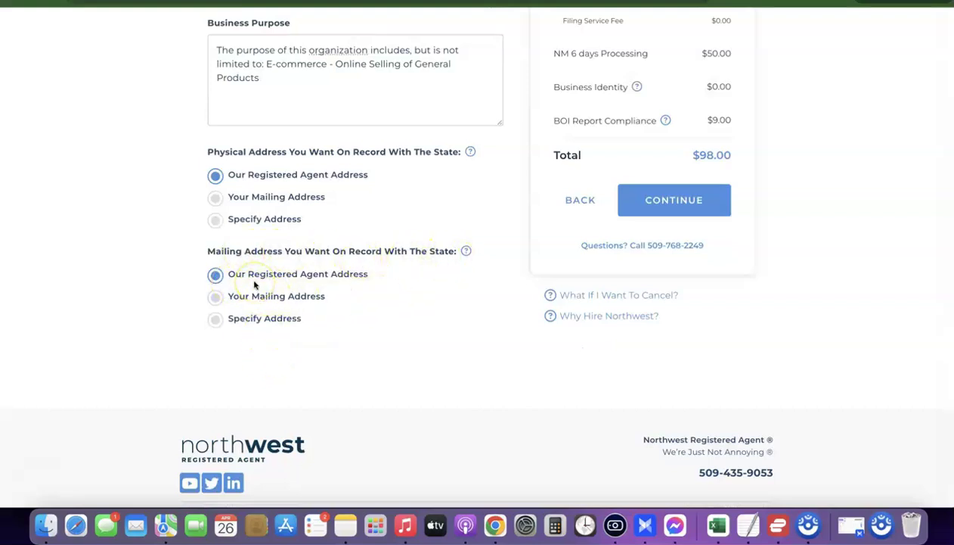
pyautogui.scroll(6, 254, 284)
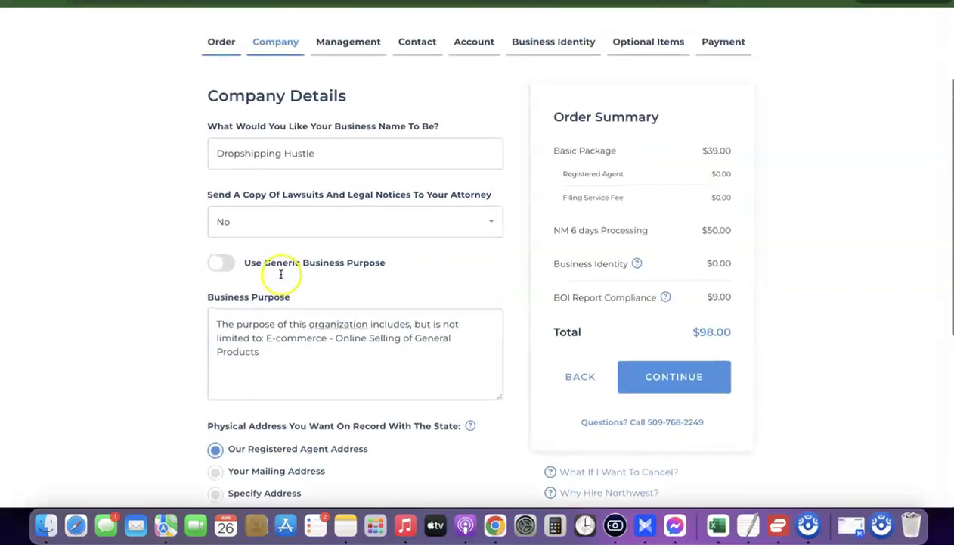
pyautogui.click(672, 377)
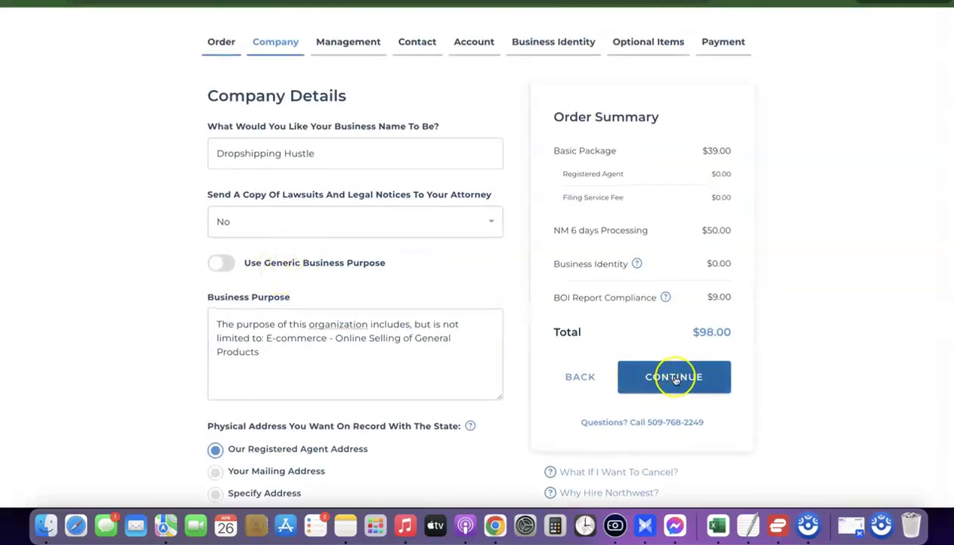
pyautogui.click(674, 378)
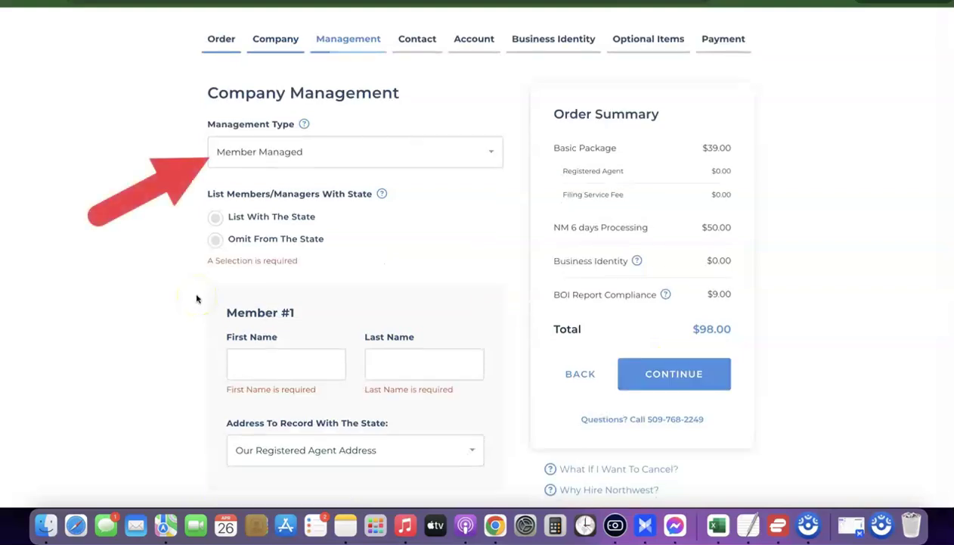
# - Keep the management type as Member Managed and choose Omit From The State for listing members
pyautogui.click(493, 152)
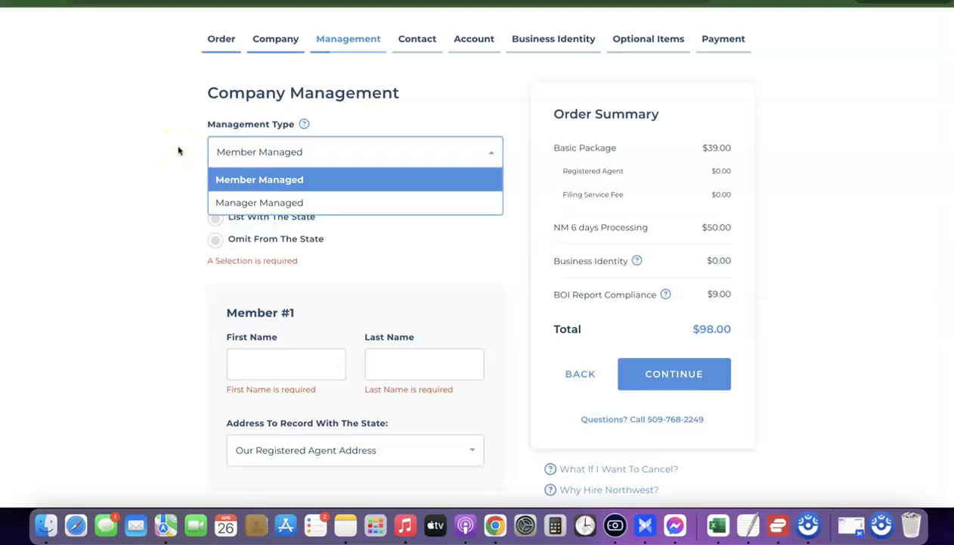
pyautogui.click(259, 154)
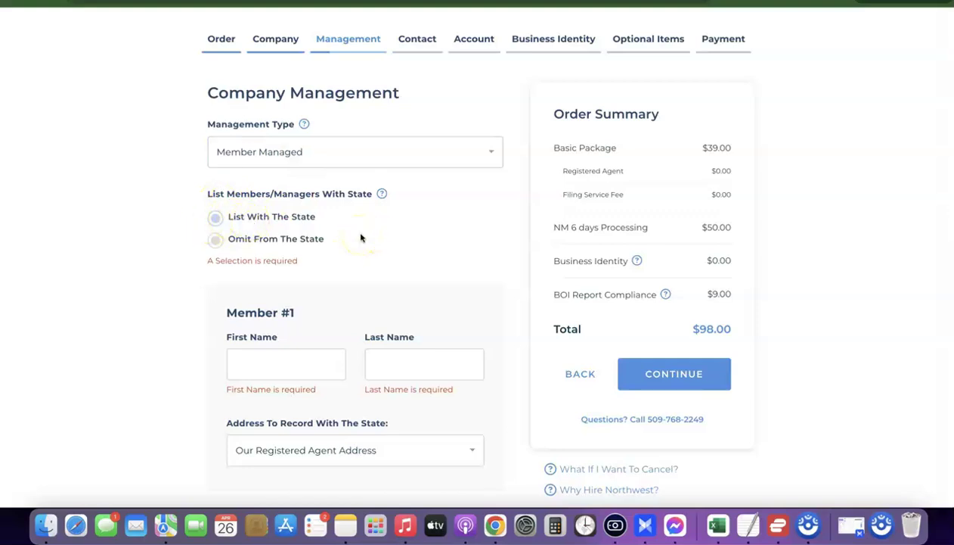
pyautogui.click(215, 239)
pyautogui.scroll(-2, 181, 260)
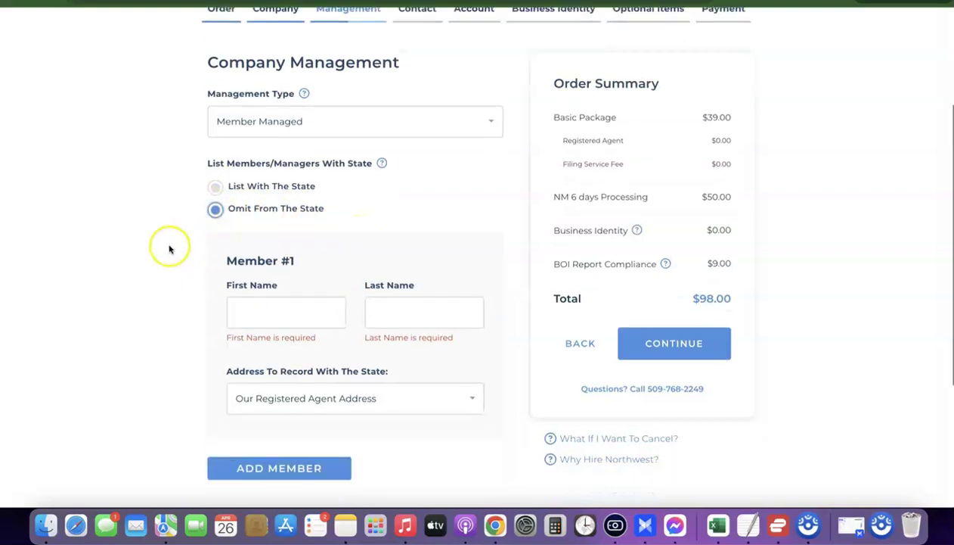
# - Enter the first and last name of Member #1 and continue to the contact details
pyautogui.click(283, 281)
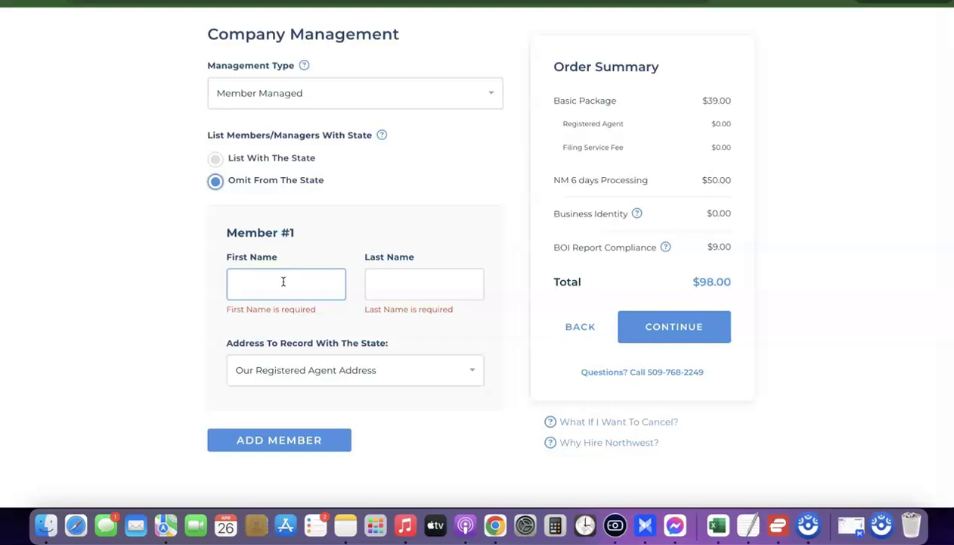
pyautogui.write('Dave')
pyautogui.click(452, 289)
pyautogui.write('Hustle')
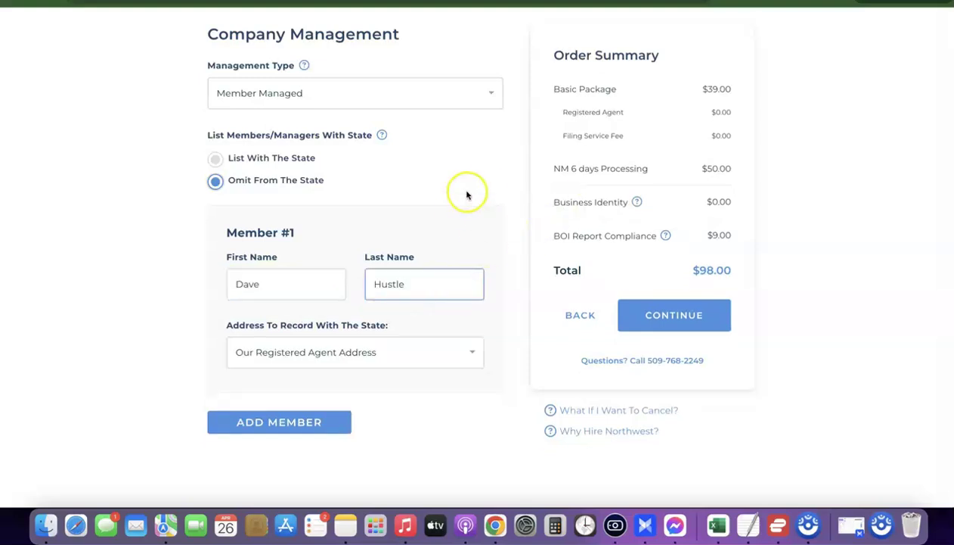
pyautogui.scroll(-1, 667, 249)
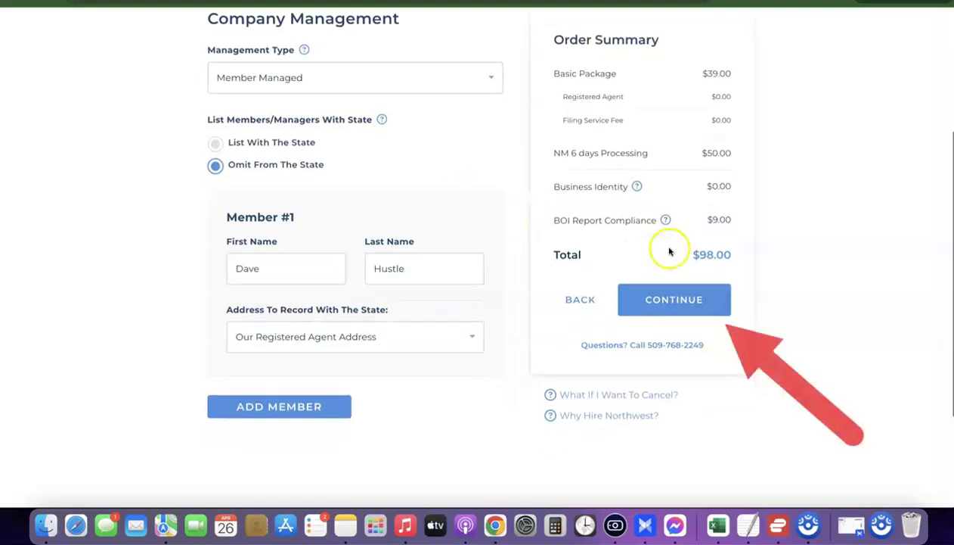
pyautogui.click(678, 303)
pyautogui.scroll(3, 678, 303)
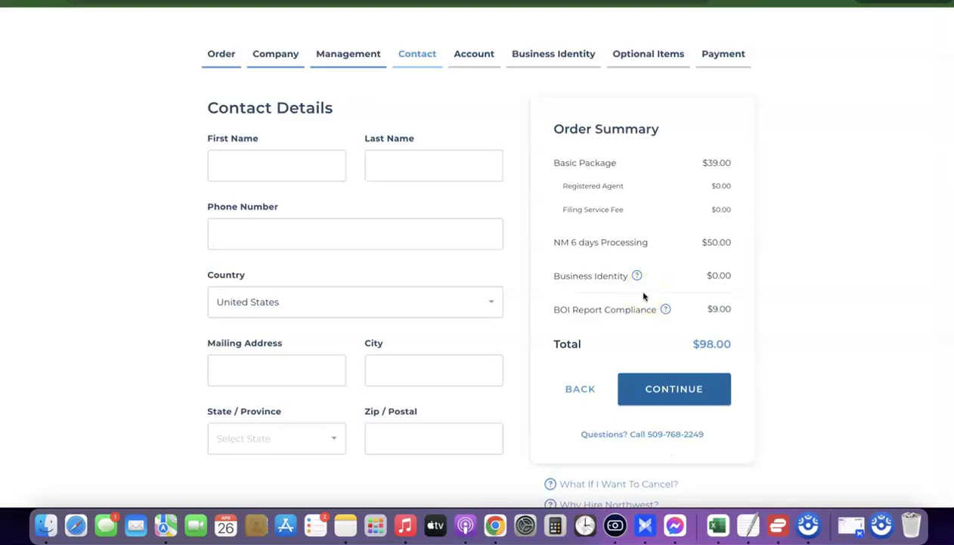
# - Enter the contact's first and last name in the contact details
pyautogui.click(269, 165)
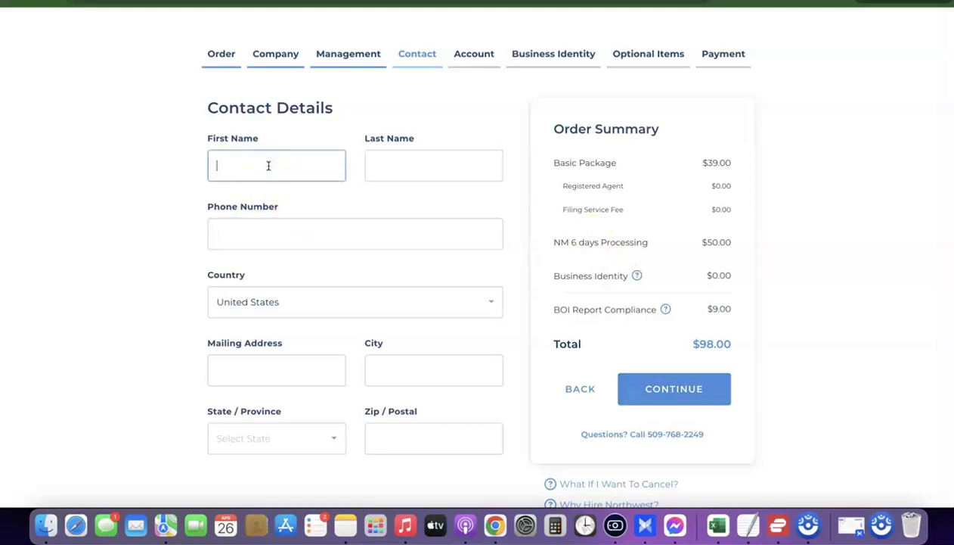
pyautogui.write('Dave')
pyautogui.click(378, 168)
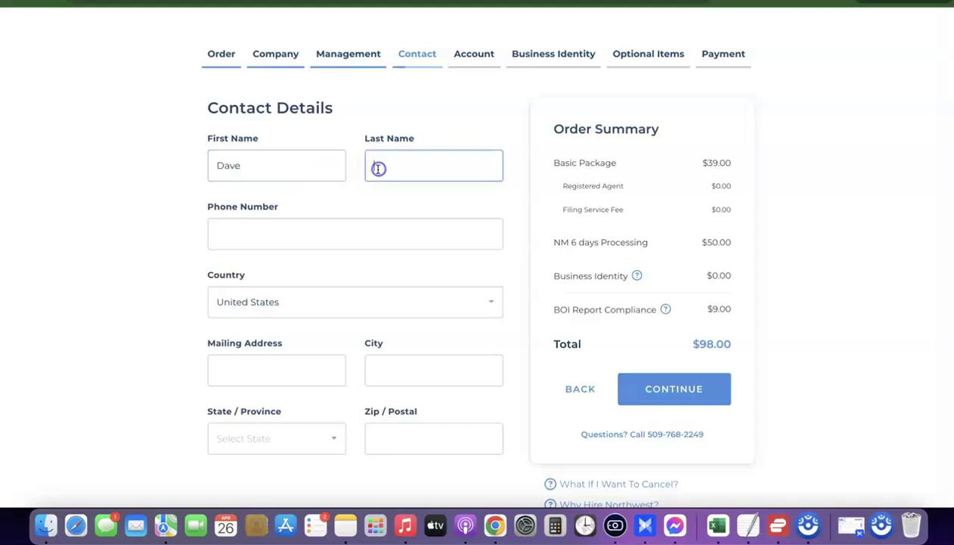
pyautogui.write('Hustle')
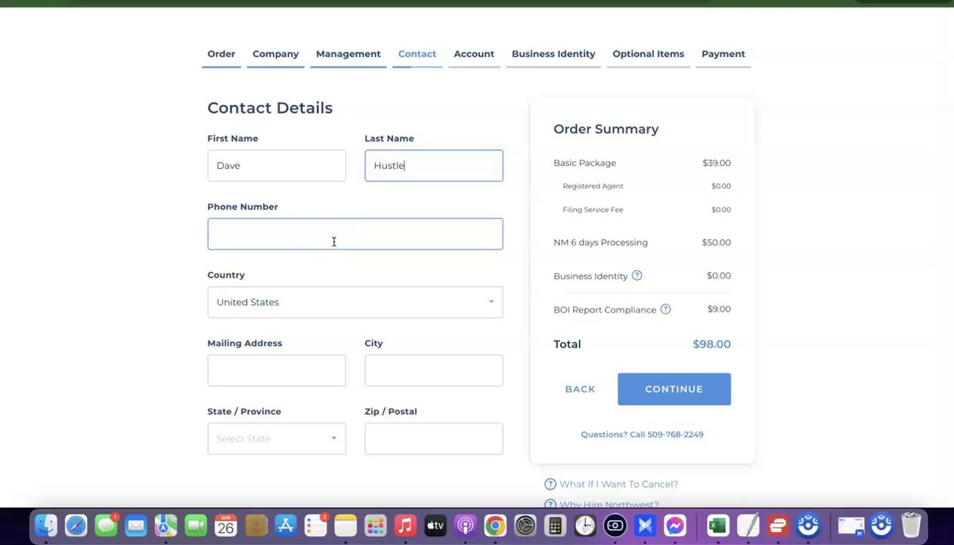
# - Copy the phone number from the text notes into the contact's phone number field
pyautogui.click(749, 524)
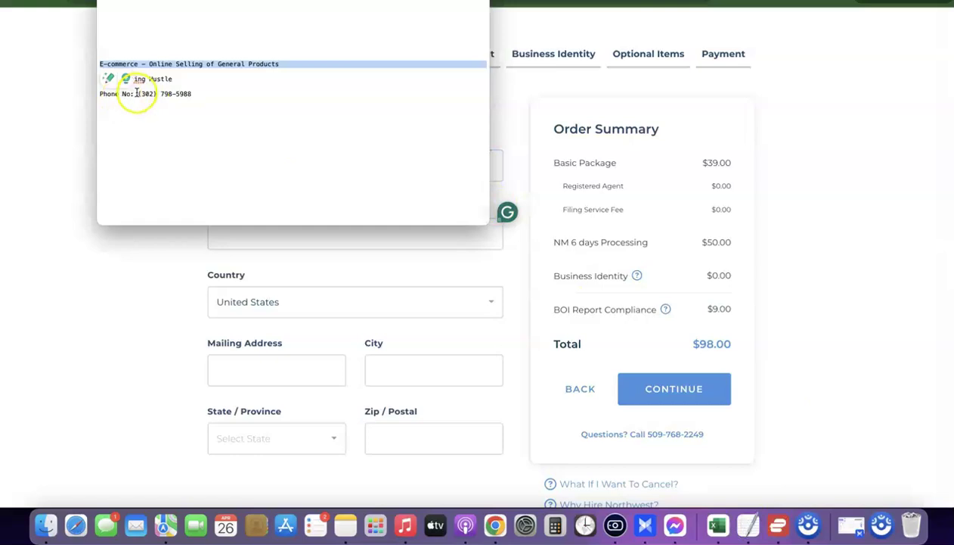
pyautogui.moveTo(137, 94); pyautogui.dragTo(206, 95)
pyautogui.press('super+c')
pyautogui.click(267, 232)
pyautogui.press('super+v')
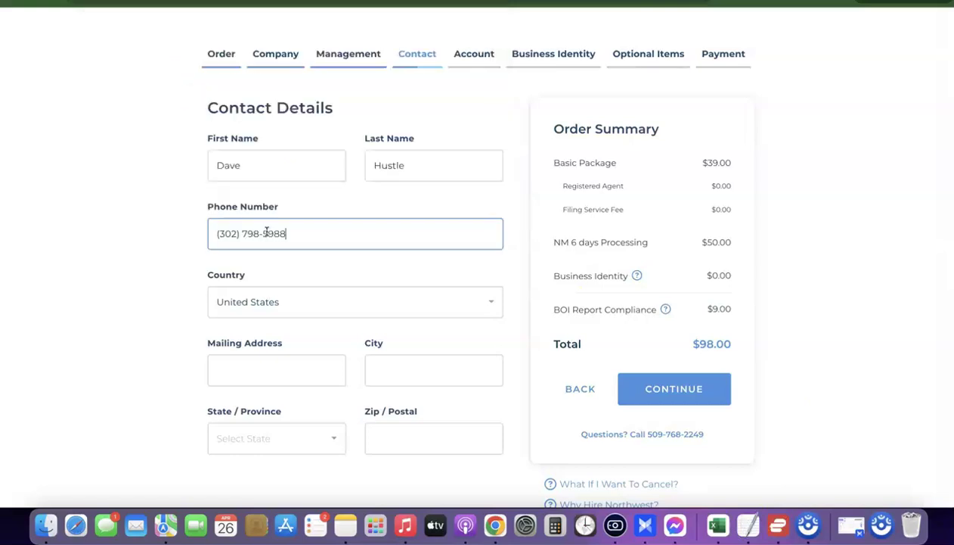
# - Go through the mailing address, city, state and zip fields, and continue to the account setup
pyautogui.scroll(-1, 81, 270)
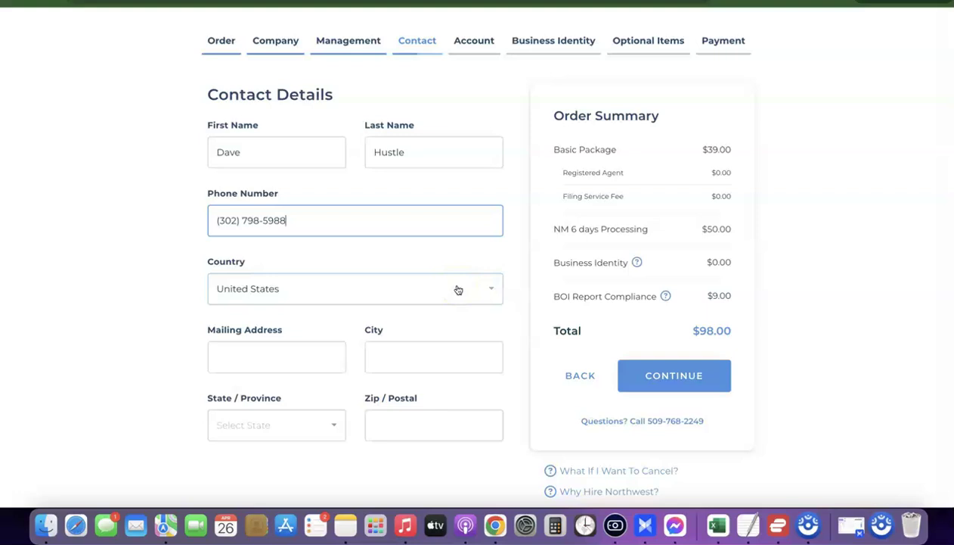
pyautogui.scroll(-1, 435, 302)
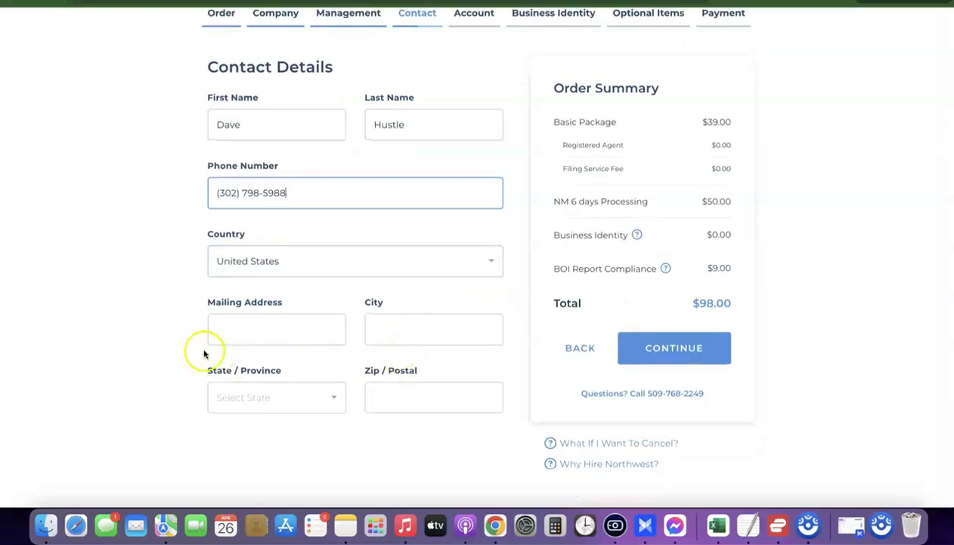
pyautogui.click(245, 329)
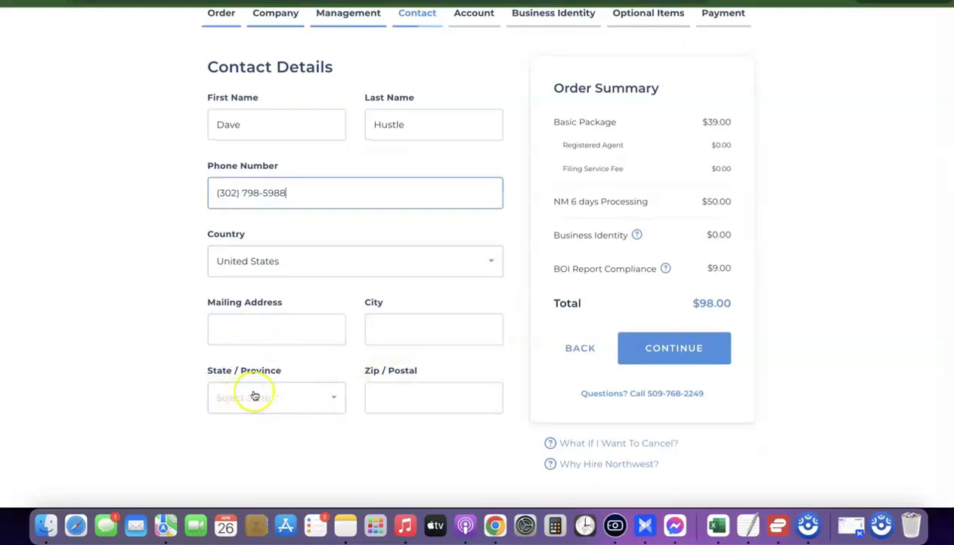
pyautogui.click(400, 397)
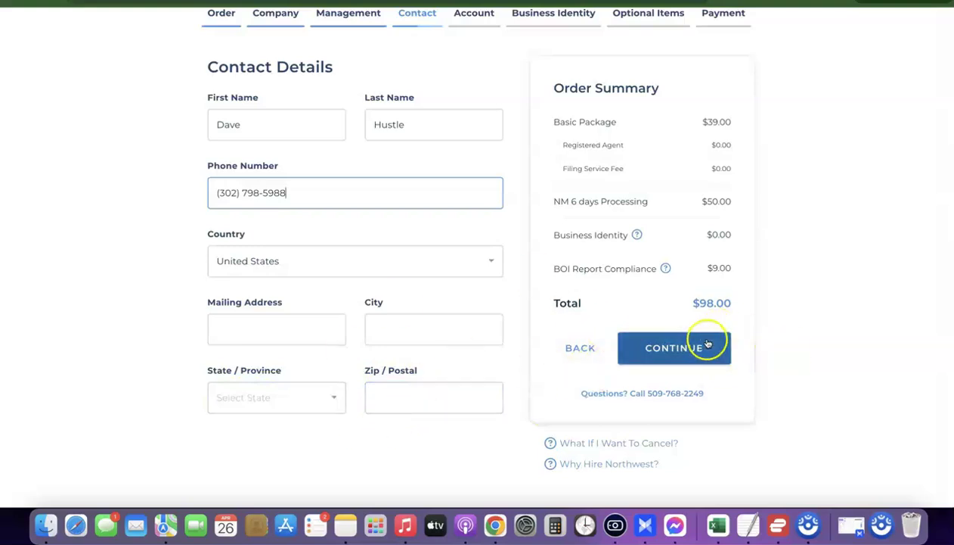
pyautogui.click(708, 344)
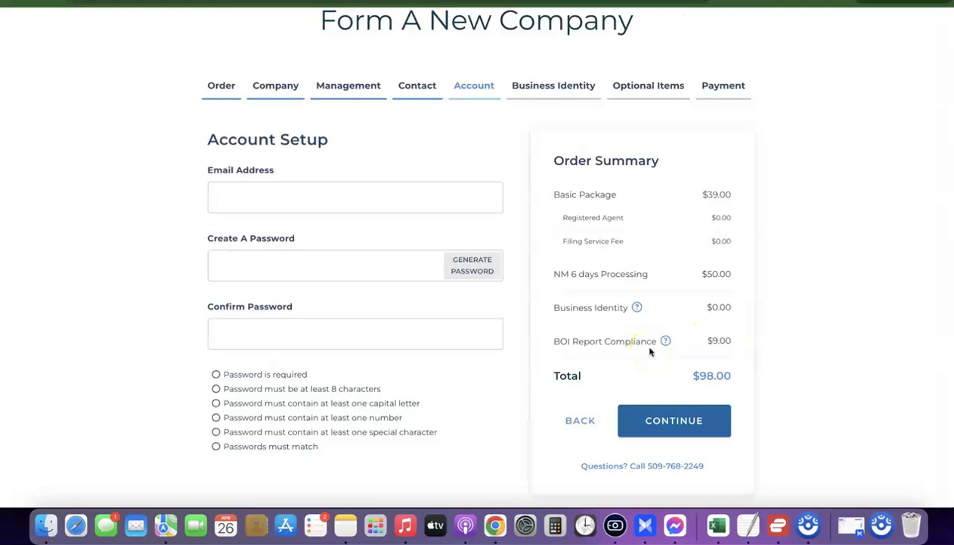
# - Enter the account's email address, and create and confirm the account password
pyautogui.click(441, 189)
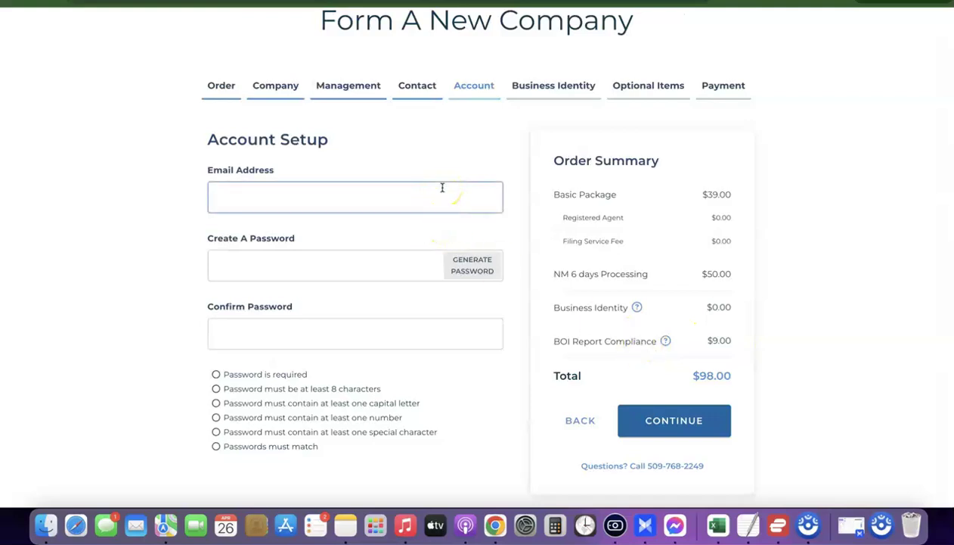
pyautogui.click(370, 268)
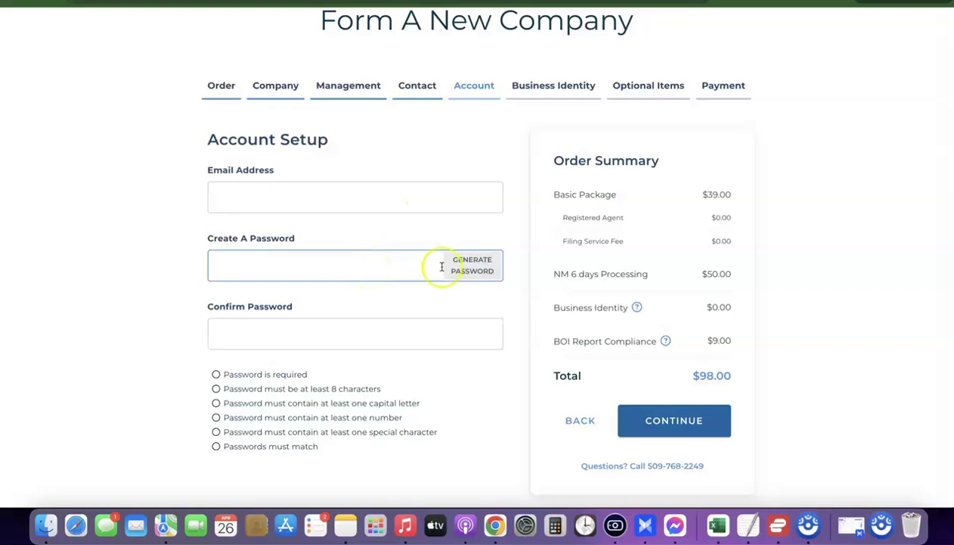
pyautogui.click(665, 422)
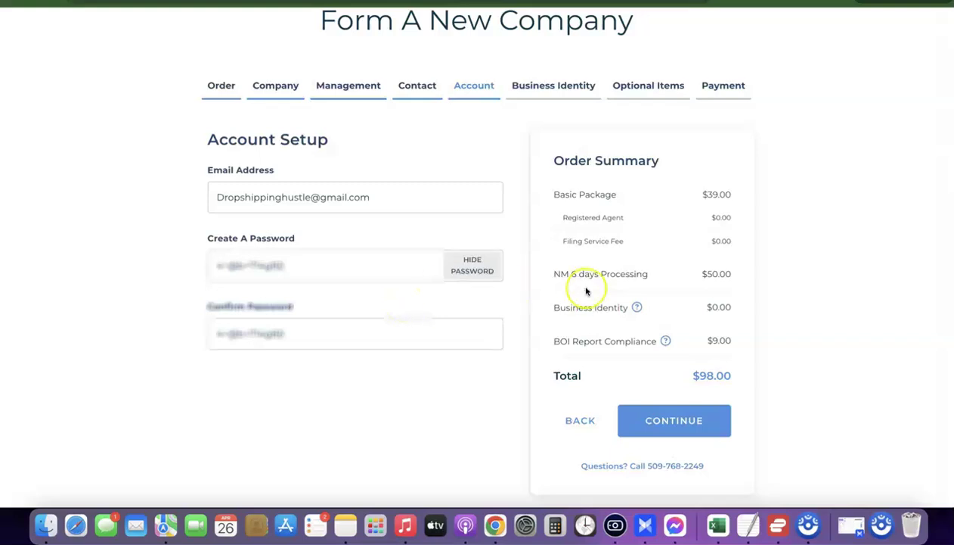
# - Continue to Business Identity and turn off its Free 90 Day Trial
pyautogui.click(672, 427)
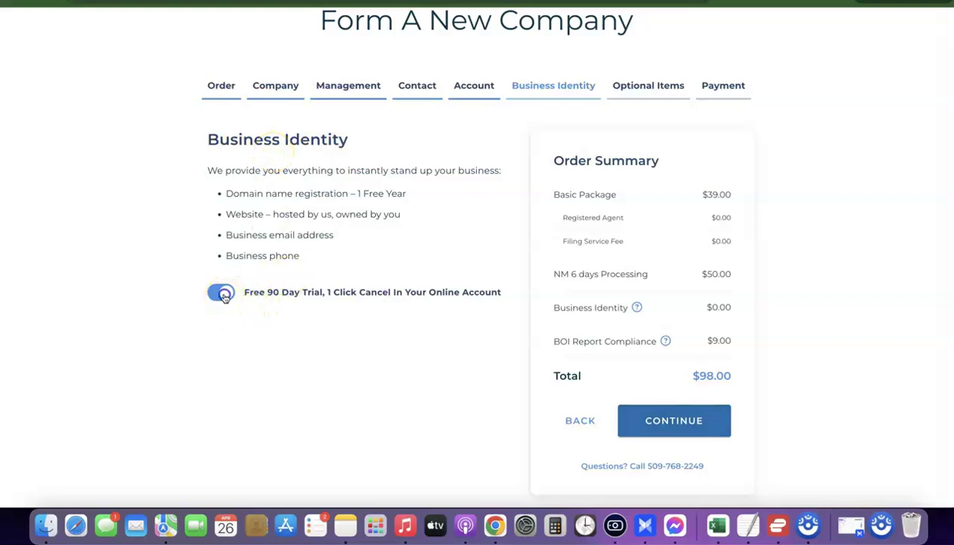
pyautogui.click(222, 294)
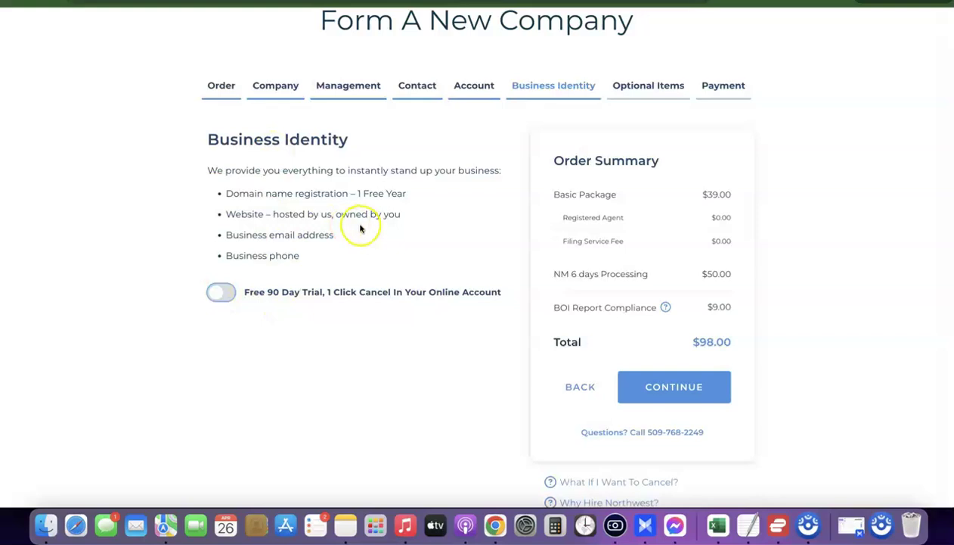
pyautogui.scroll(-1, 618, 270)
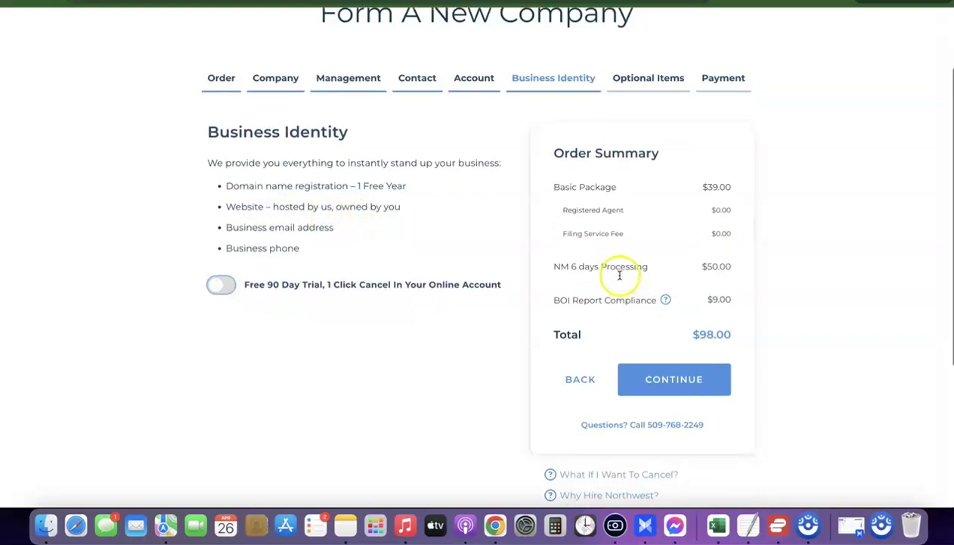
# - Continue to Optional Items and turn on the Tax ID service under Additional Items
pyautogui.click(663, 383)
pyautogui.scroll(1, 515, 356)
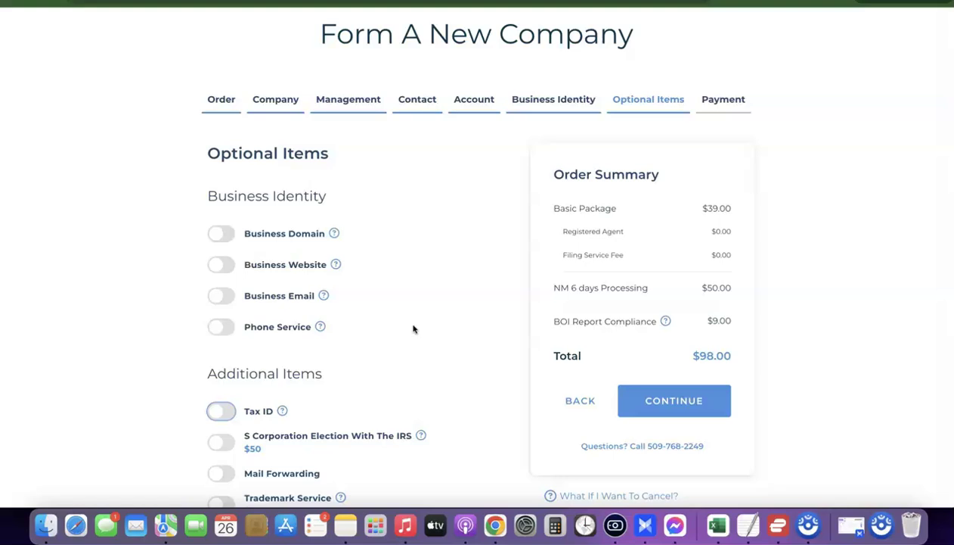
pyautogui.click(425, 274)
pyautogui.scroll(-2, 426, 277)
pyautogui.scroll(-4, 426, 277)
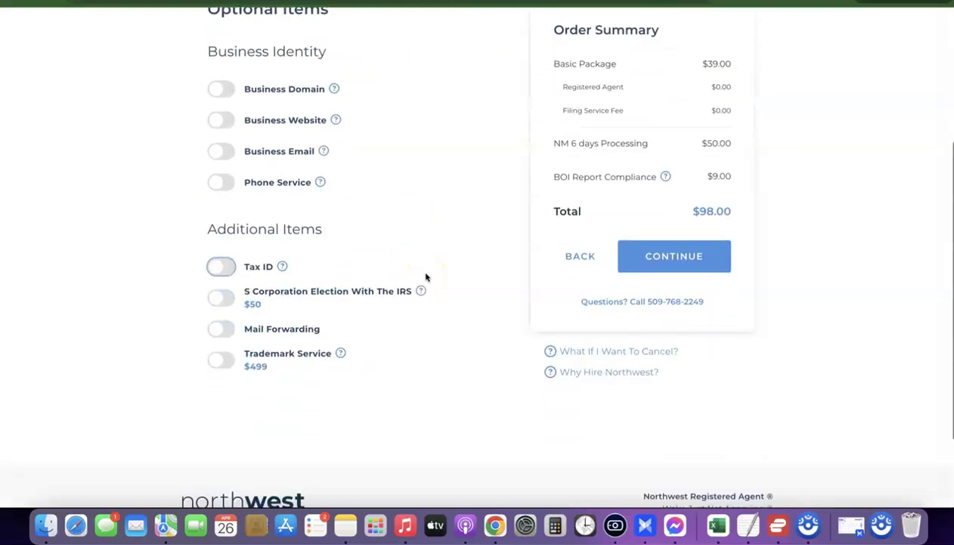
pyautogui.click(219, 267)
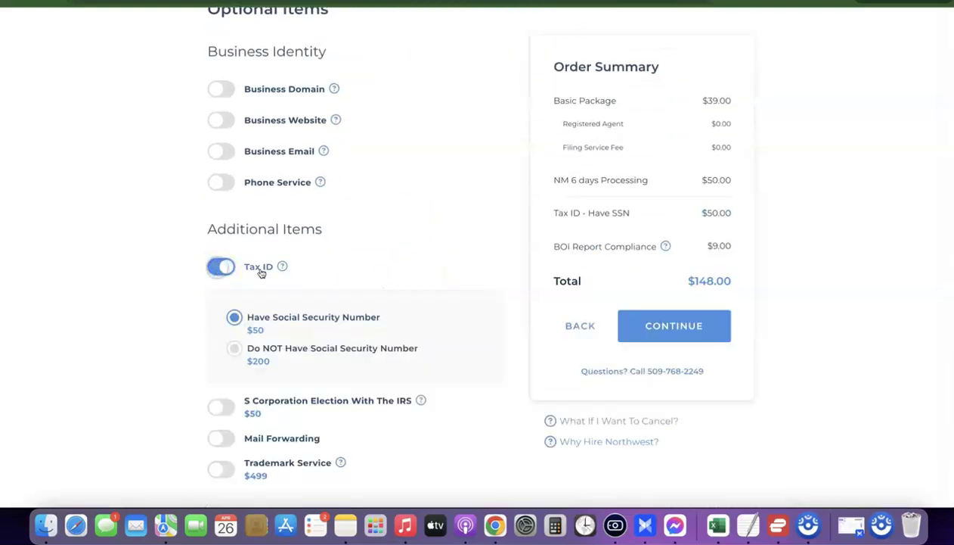
# - Examine the Tax ID choices and their prices for applicants with and without a Social Security Number
pyautogui.click(330, 277)
pyautogui.scroll(-2, 198, 303)
pyautogui.press('super+equal')
pyautogui.press('super+equal')
pyautogui.press('super+equal')
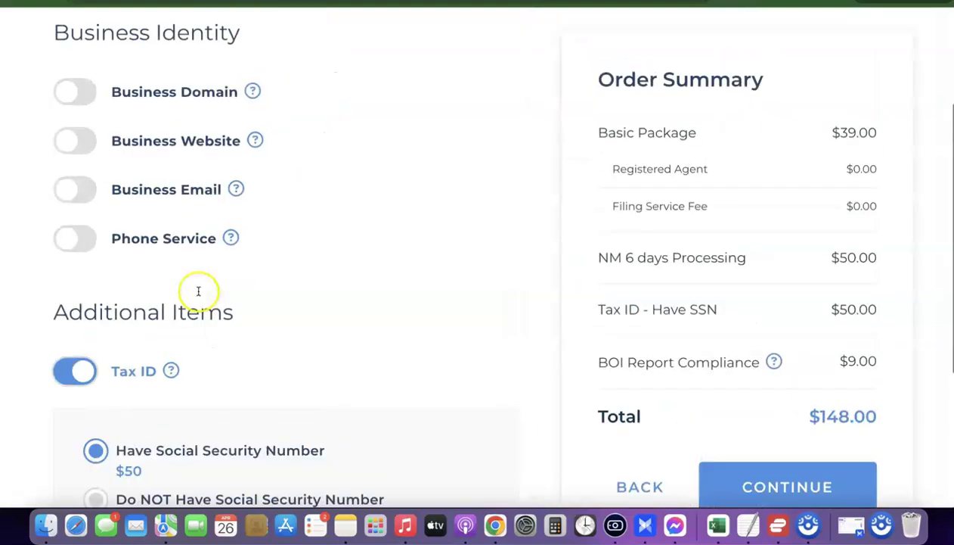
pyautogui.scroll(-5, 198, 297)
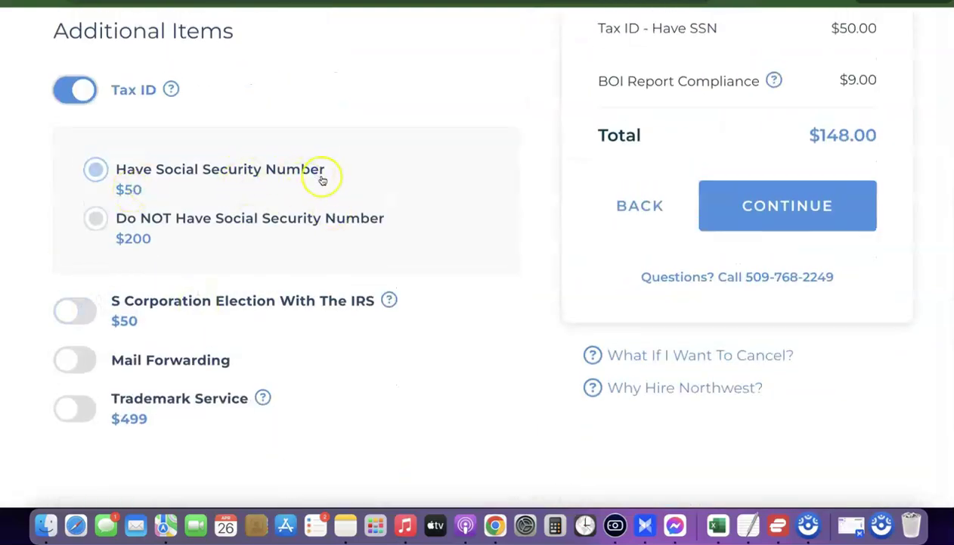
pyautogui.click(180, 197)
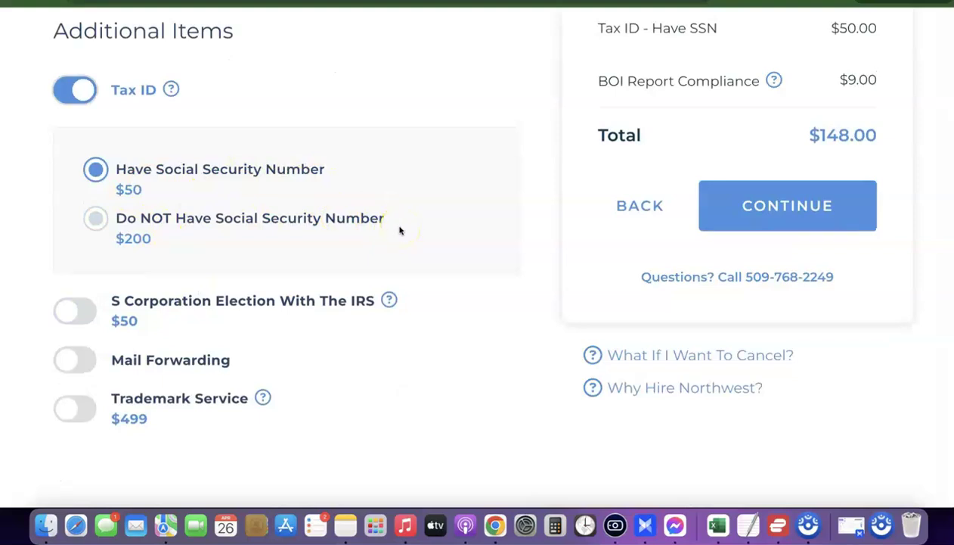
pyautogui.click(96, 168)
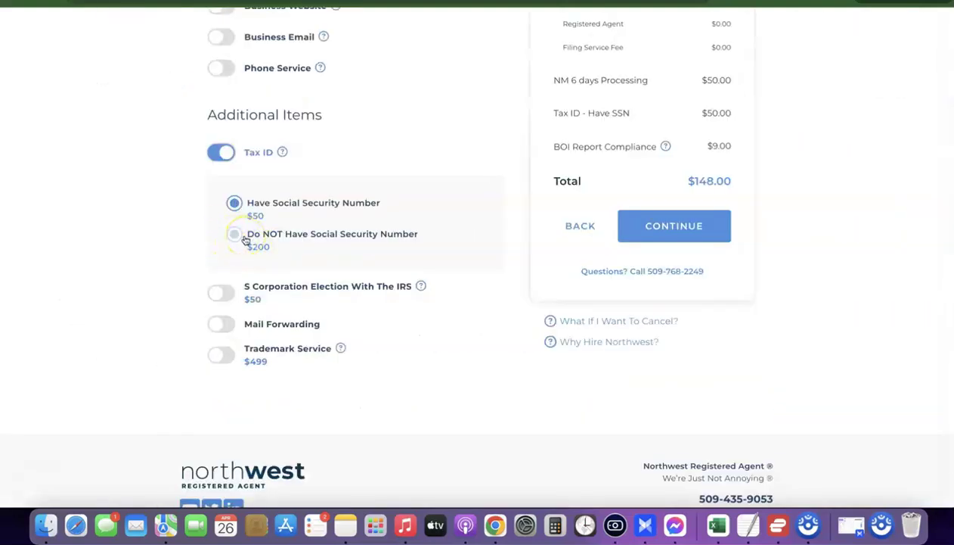
# - Set the Tax ID service to Do NOT Have Social Security Number and continue to the payment form
pyautogui.click(244, 238)
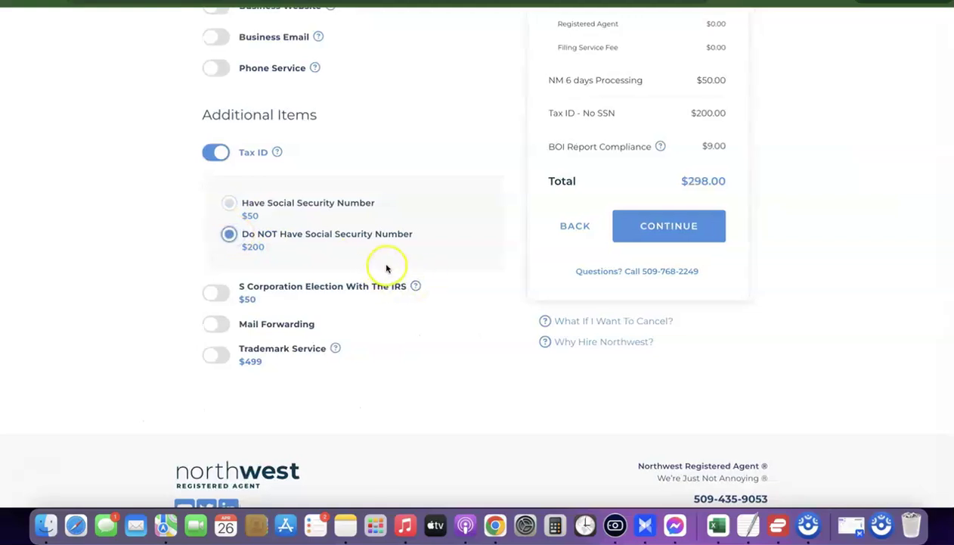
pyautogui.scroll(3, 436, 277)
pyautogui.scroll(-2, 554, 156)
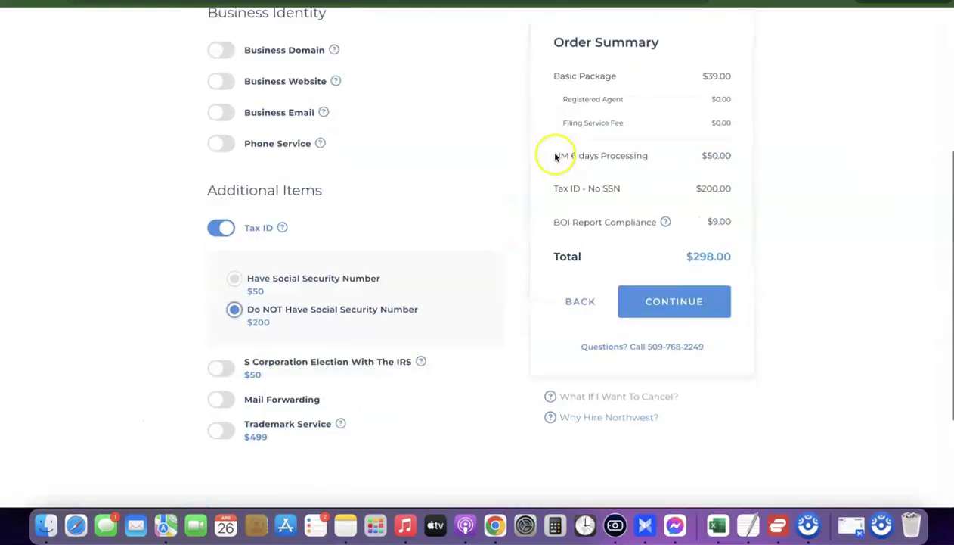
pyautogui.click(669, 264)
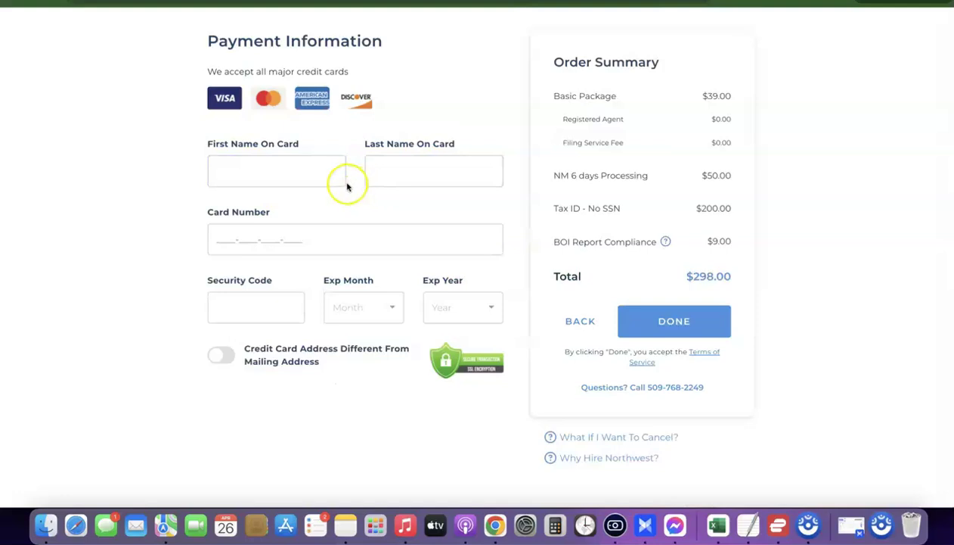
pyautogui.click(418, 175)
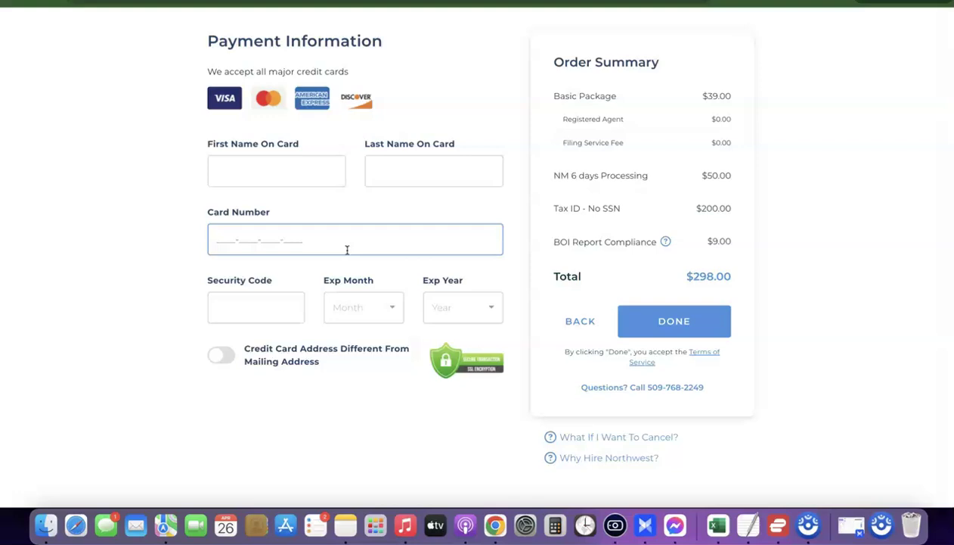
pyautogui.click(324, 205)
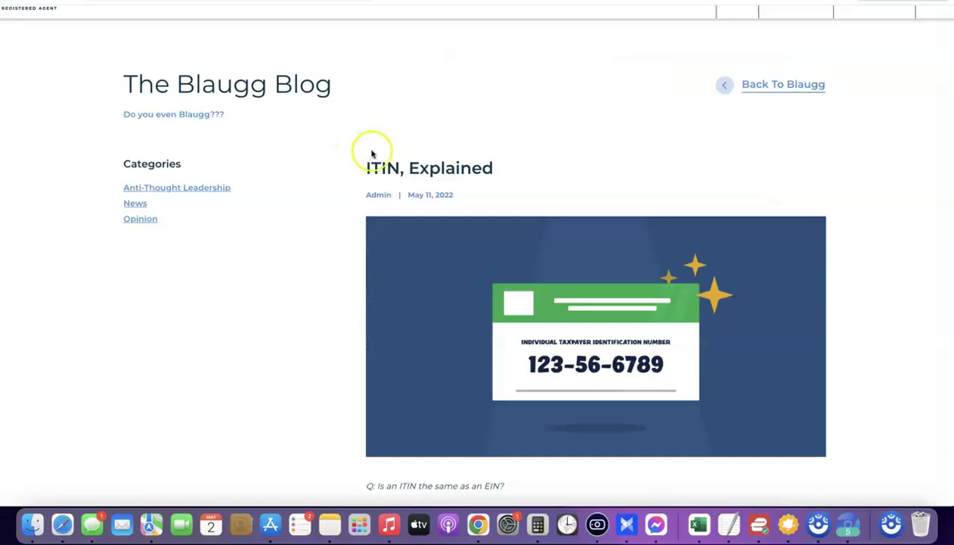
# - Read through the "ITIN, Explained" post on the Northwest Registered Agent blog
pyautogui.scroll(-5, 560, 128)
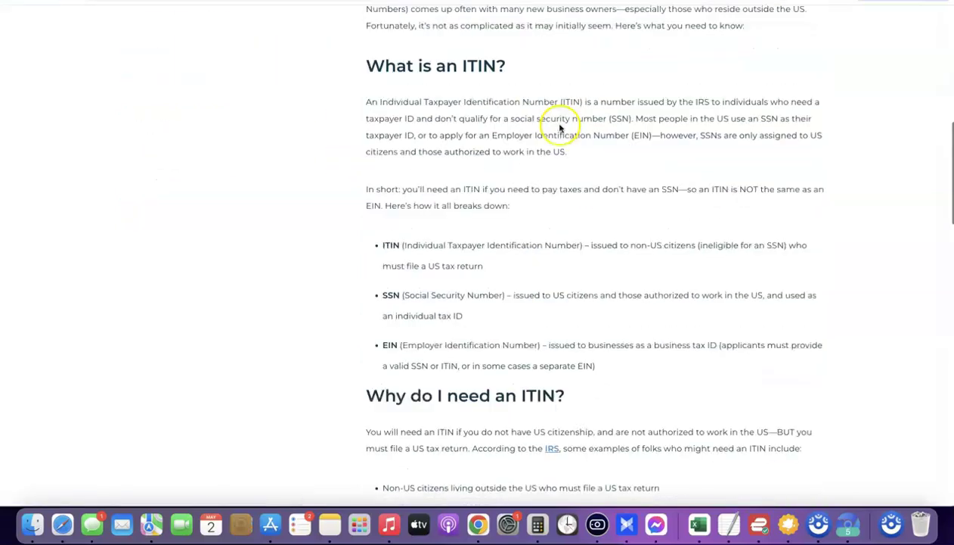
pyautogui.scroll(10, 560, 128)
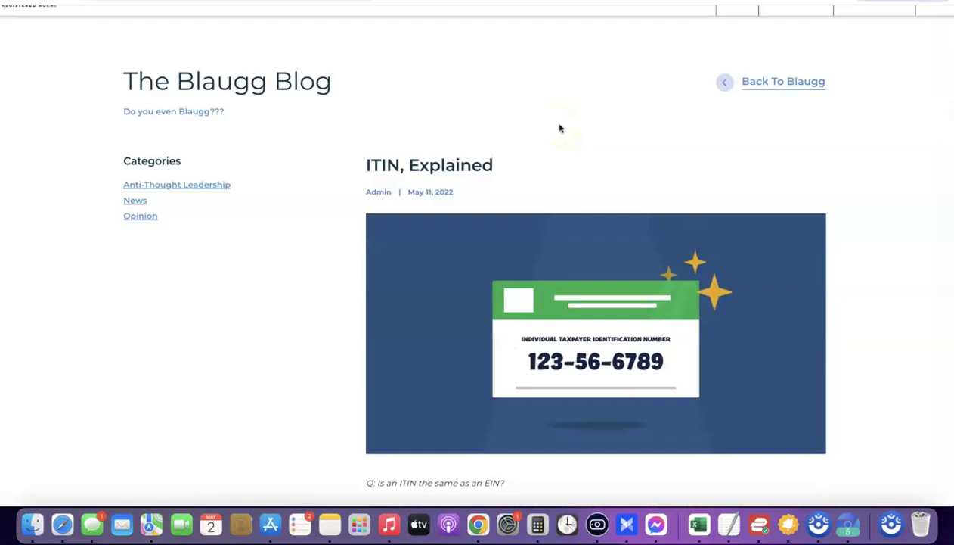
pyautogui.scroll(-15, 560, 129)
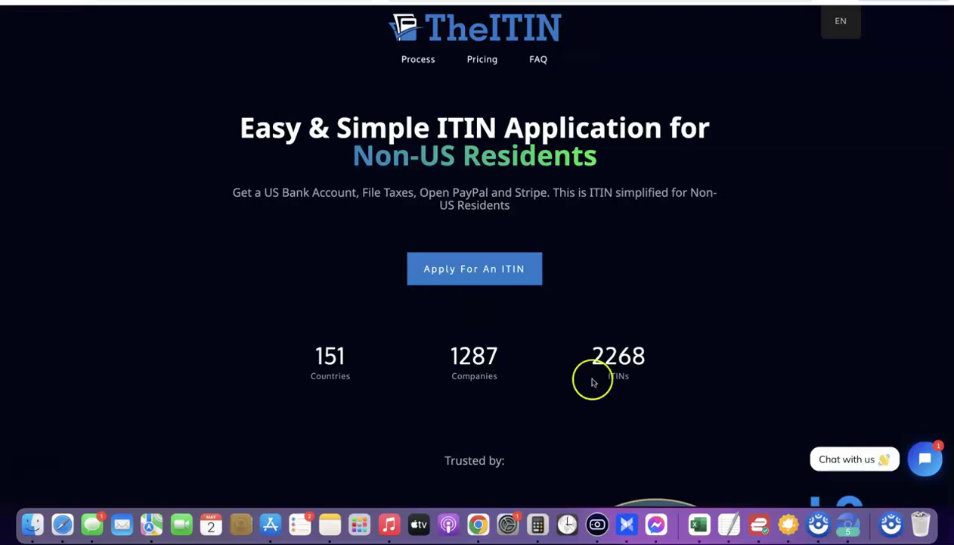
# - Open the ITIN application offer on TheITIN website and examine its included services and add-ons
pyautogui.click(336, 213)
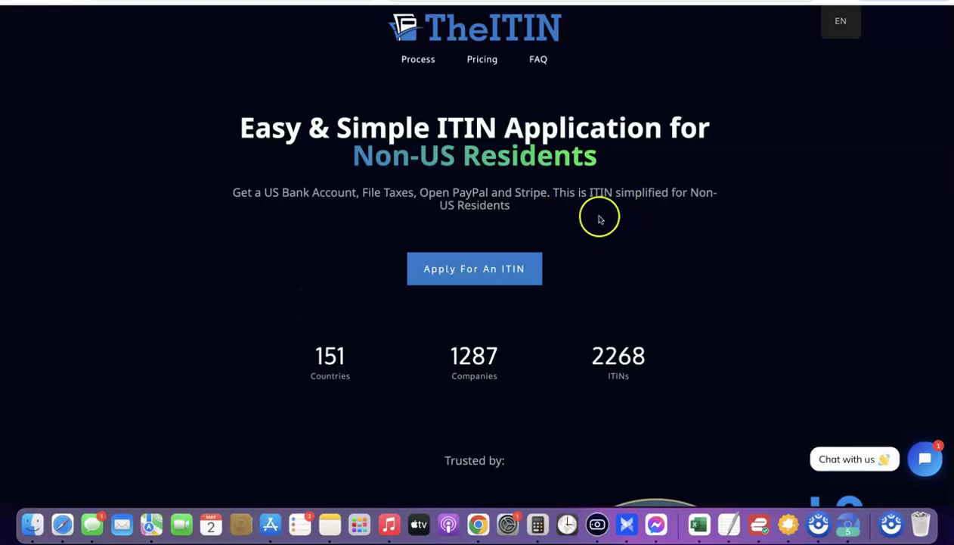
pyautogui.click(477, 277)
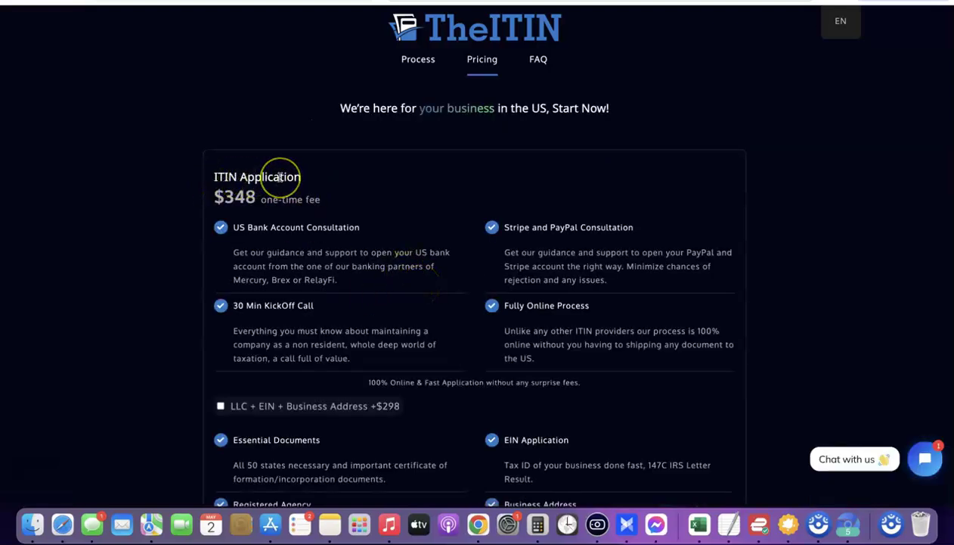
pyautogui.scroll(-1, 280, 176)
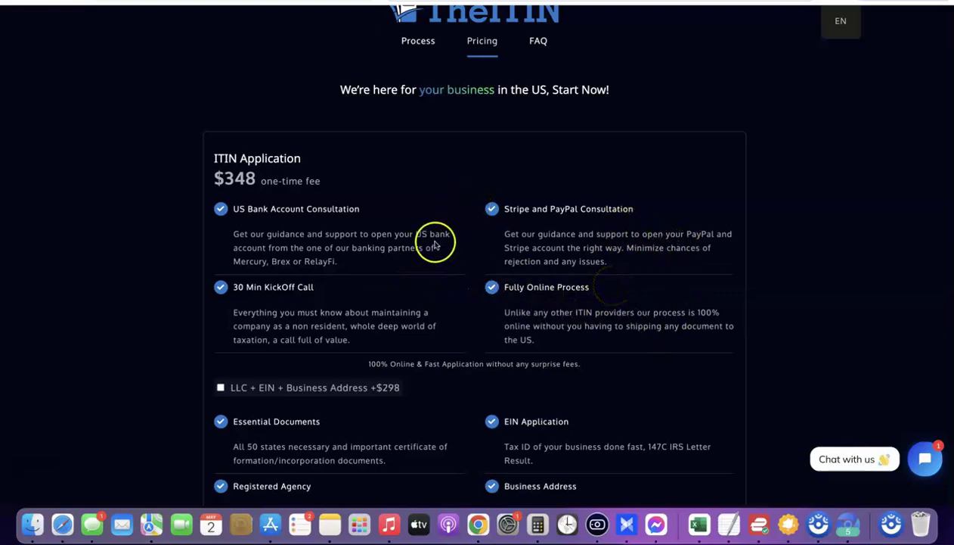
pyautogui.scroll(-10, 435, 244)
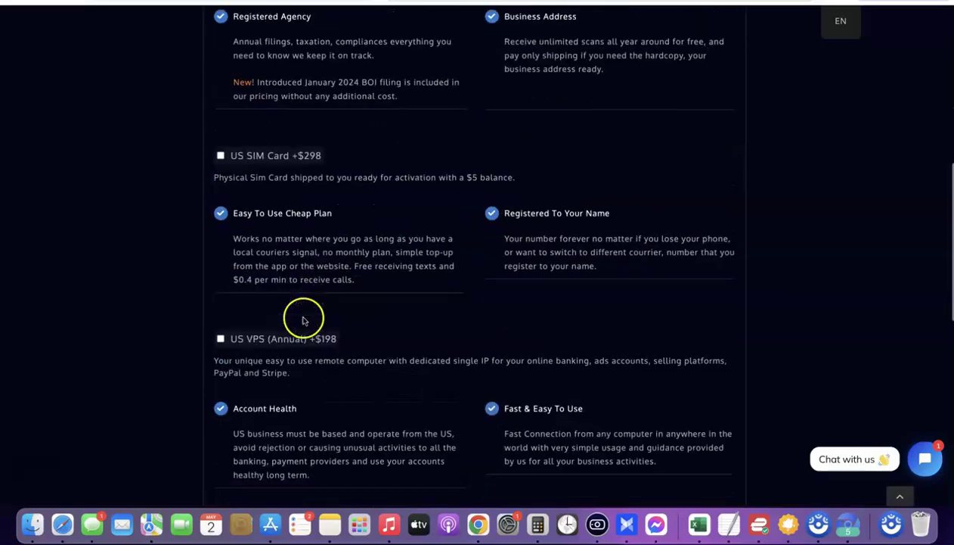
pyautogui.scroll(-15, 303, 320)
pyautogui.scroll(20, 302, 319)
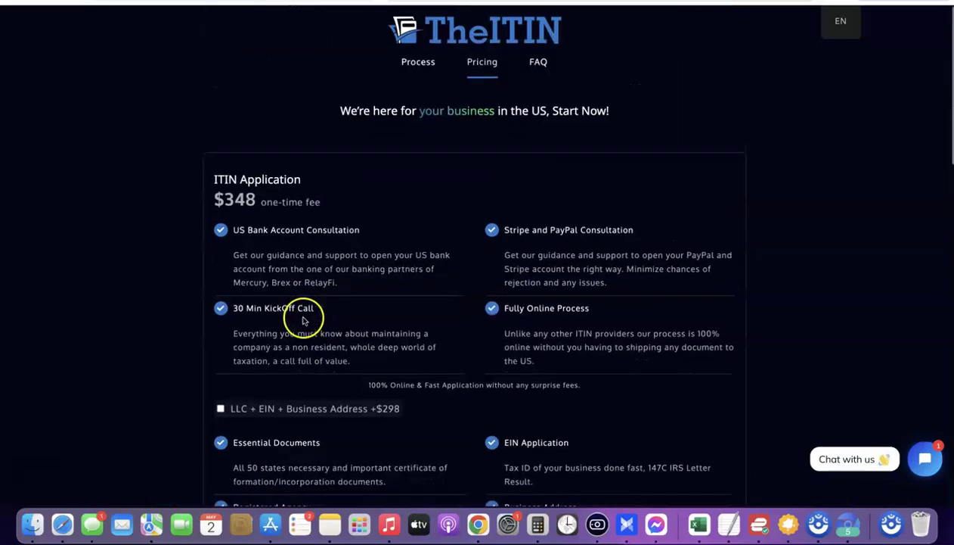
pyautogui.scroll(-8, 273, 245)
pyautogui.scroll(7, 277, 247)
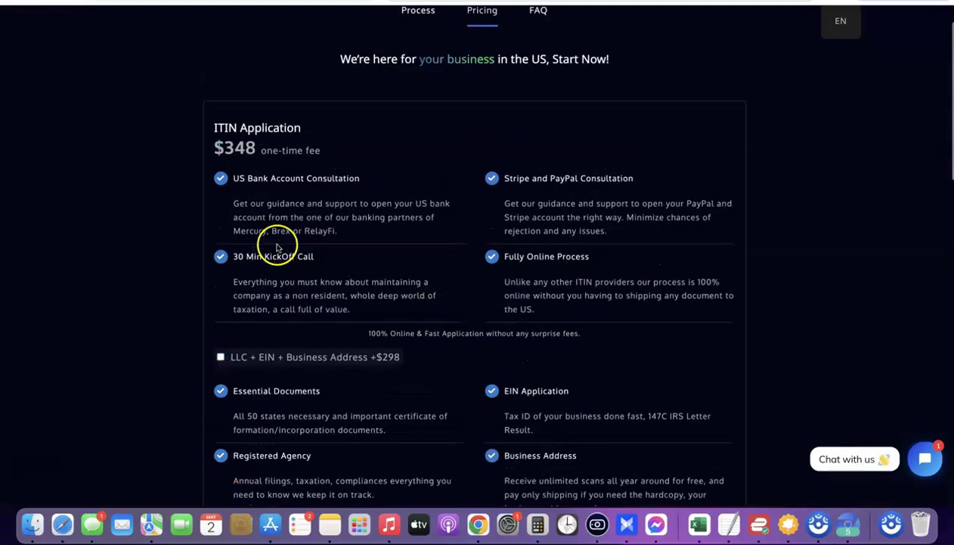
pyautogui.scroll(1, 265, 227)
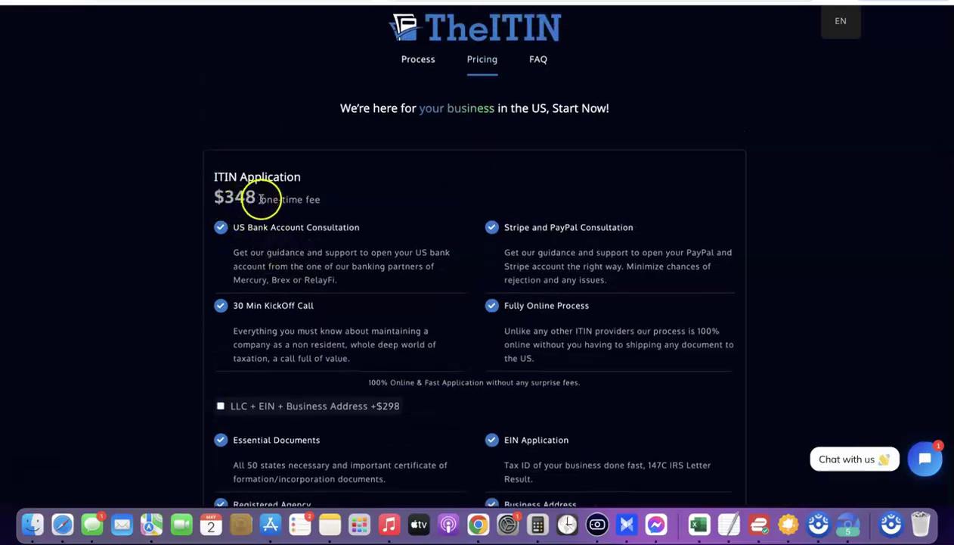
# - Highlight the "one-time fee" wording beside the ITIN Application price and inspect it up close
pyautogui.moveTo(261, 198); pyautogui.dragTo(351, 202)
pyautogui.scroll(5, 351, 202)
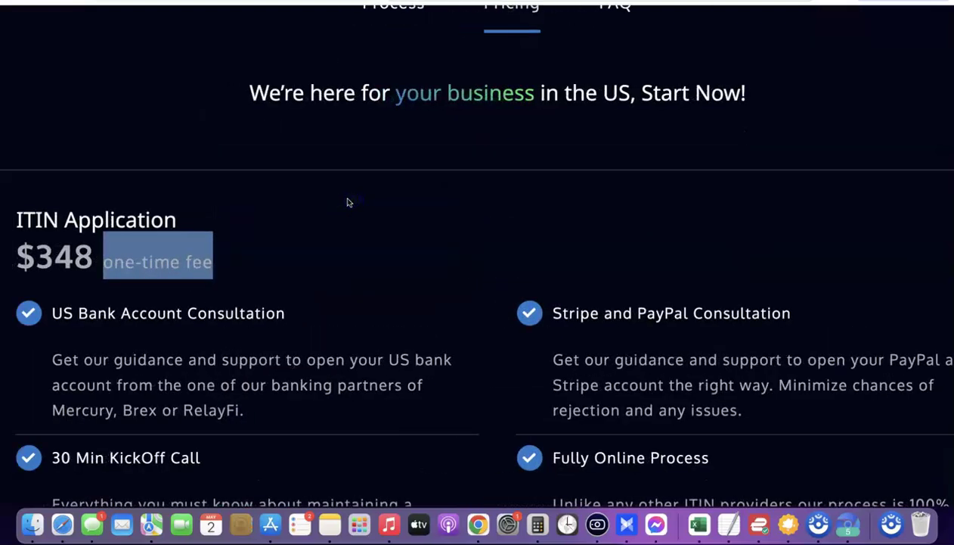
pyautogui.hscroll(-2, 354, 239)
pyautogui.scroll(-2, 353, 237)
pyautogui.scroll(-5, 345, 183)
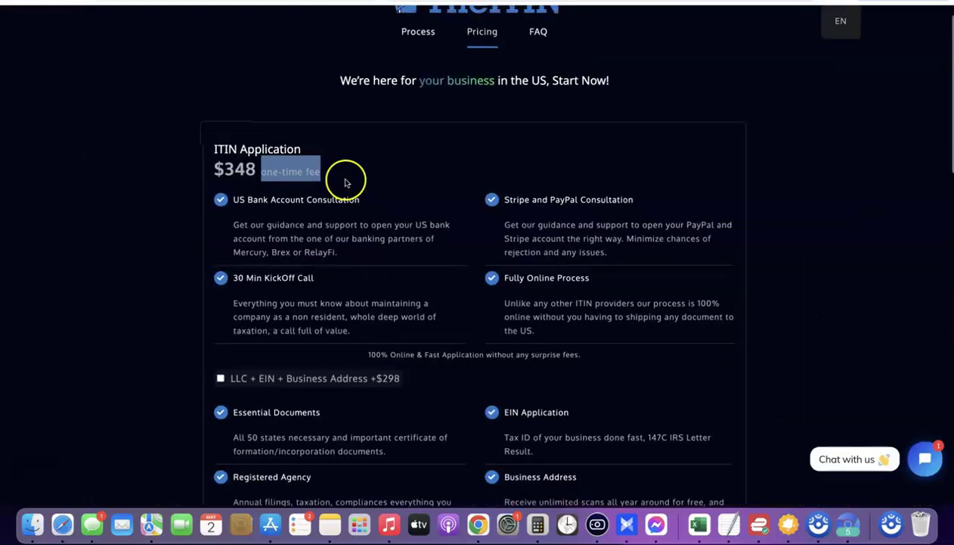
pyautogui.click(343, 168)
# - Add the ITIN Application without any add-ons to the cart and proceed to checkout
pyautogui.scroll(-3, 335, 189)
pyautogui.scroll(-10, 337, 189)
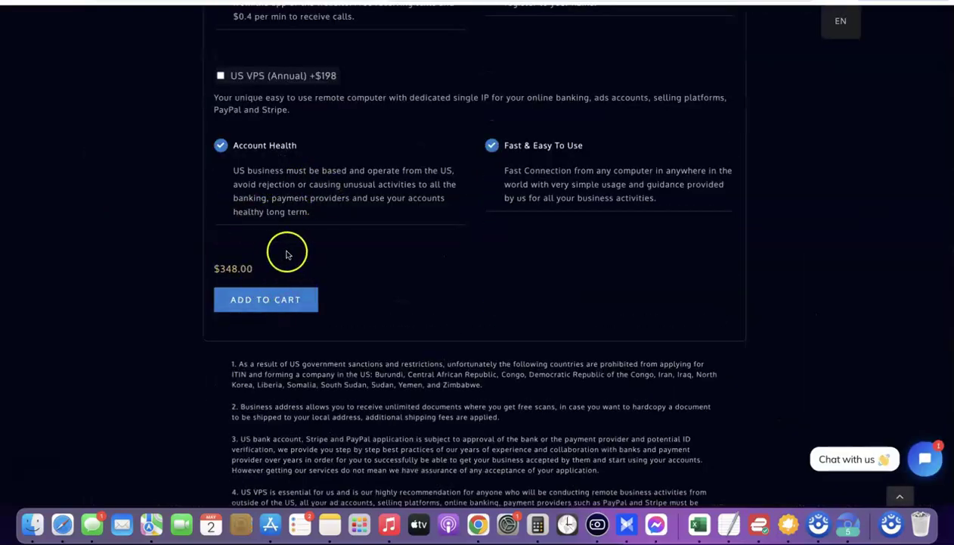
pyautogui.click(258, 301)
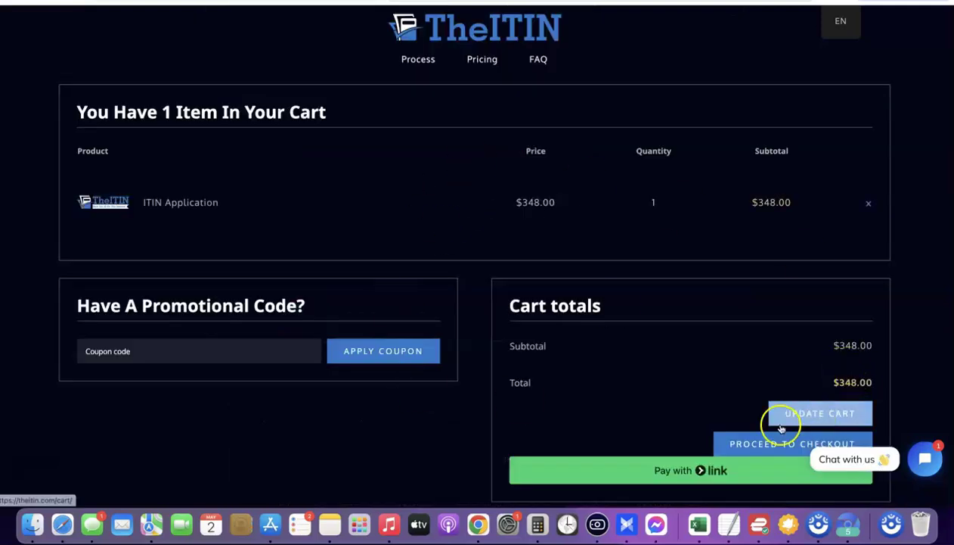
pyautogui.click(790, 448)
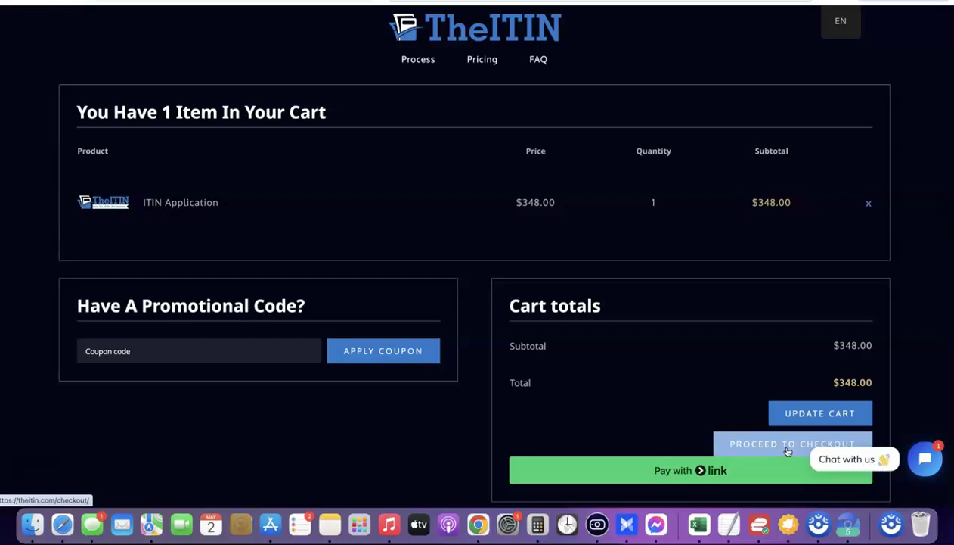
pyautogui.click(732, 406)
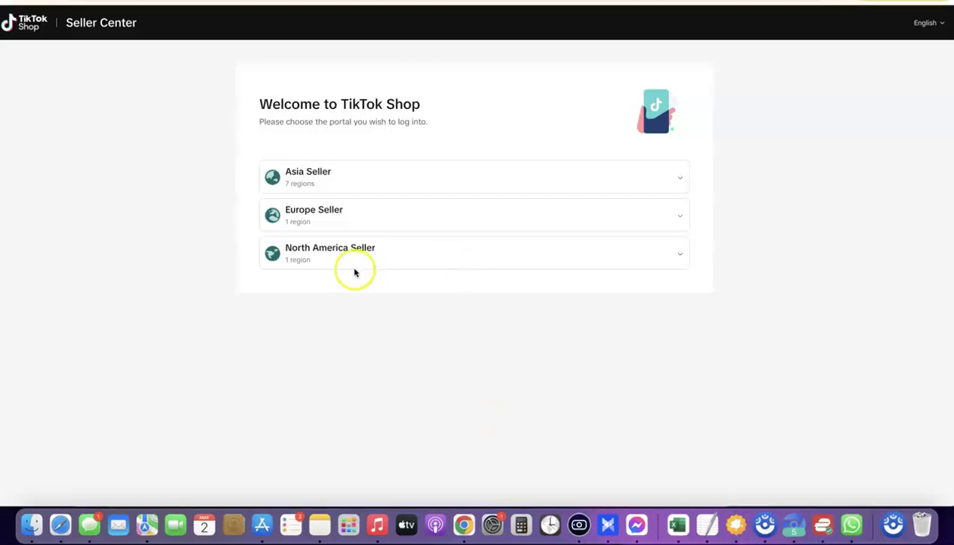
# - In TikTok Shop Seller Center, choose the United States Seller portal under North America and open the account sign-up
pyautogui.click(680, 256)
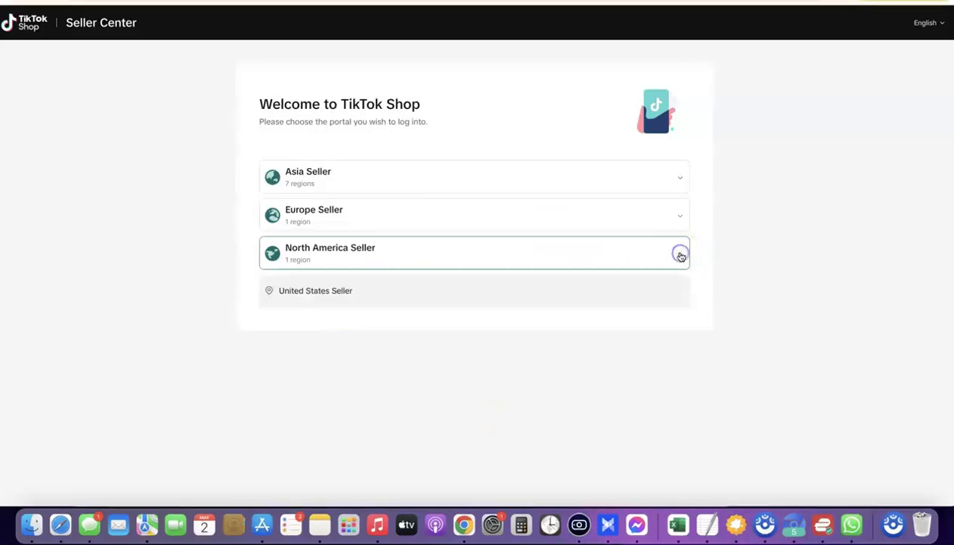
pyautogui.click(673, 288)
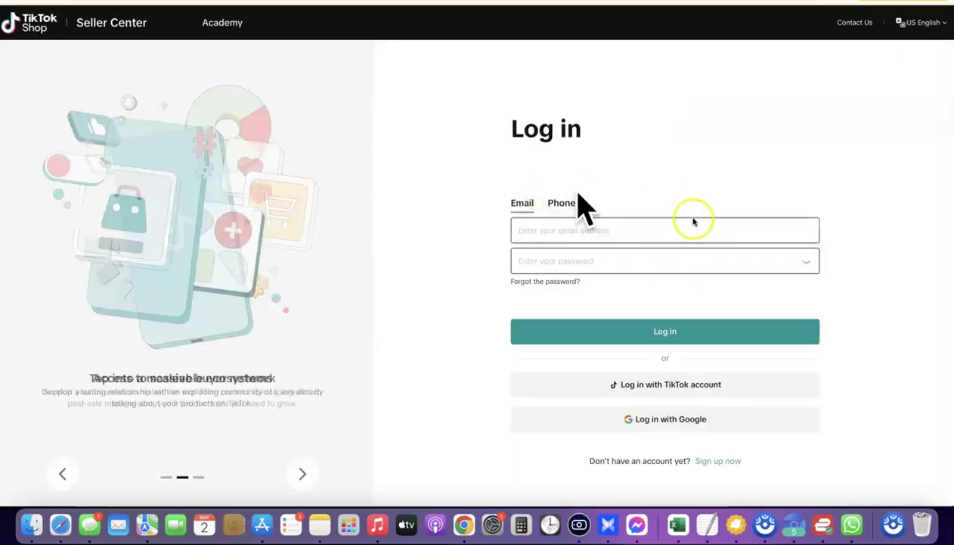
pyautogui.click(722, 461)
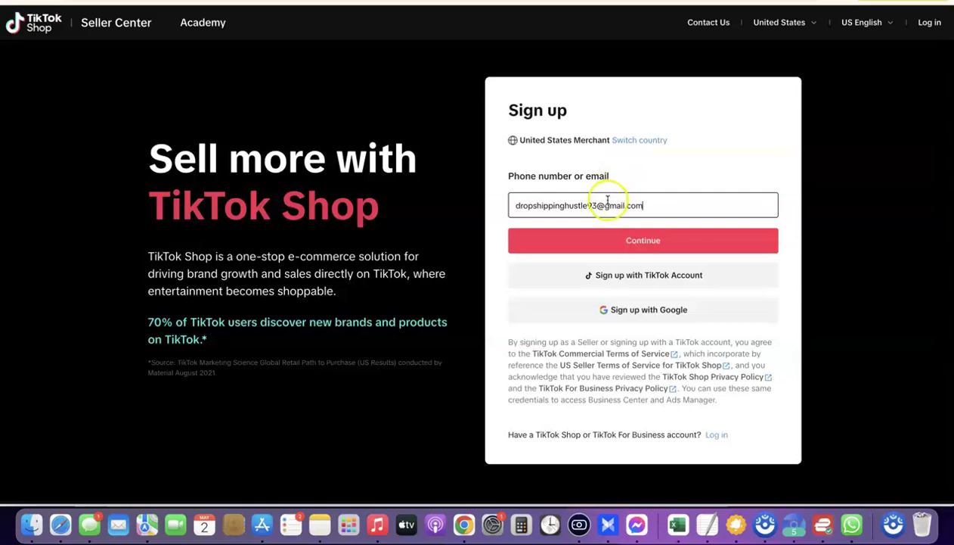
# - Submit the sign-up email address and solve the captcha by selecting the two matching 7 shapes
pyautogui.click(648, 241)
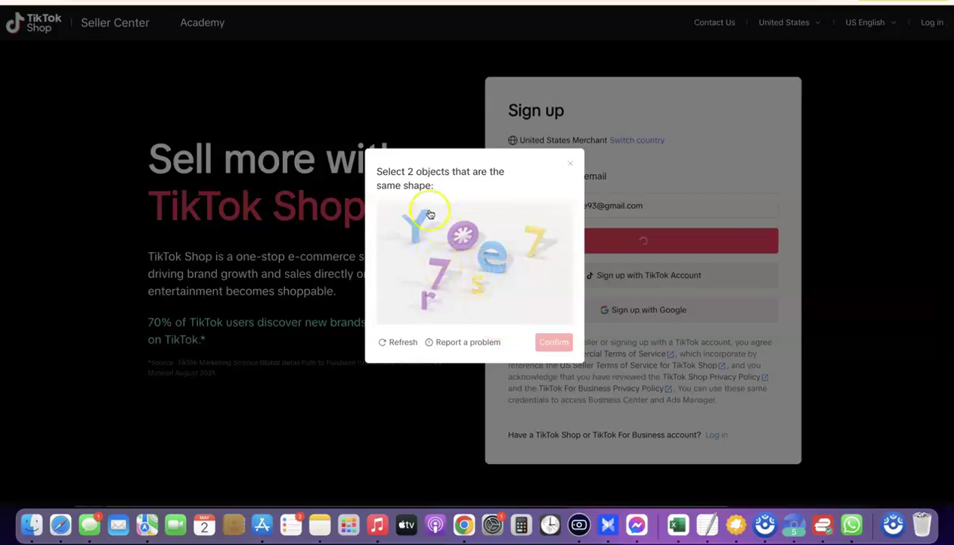
pyautogui.click(440, 276)
pyautogui.click(533, 238)
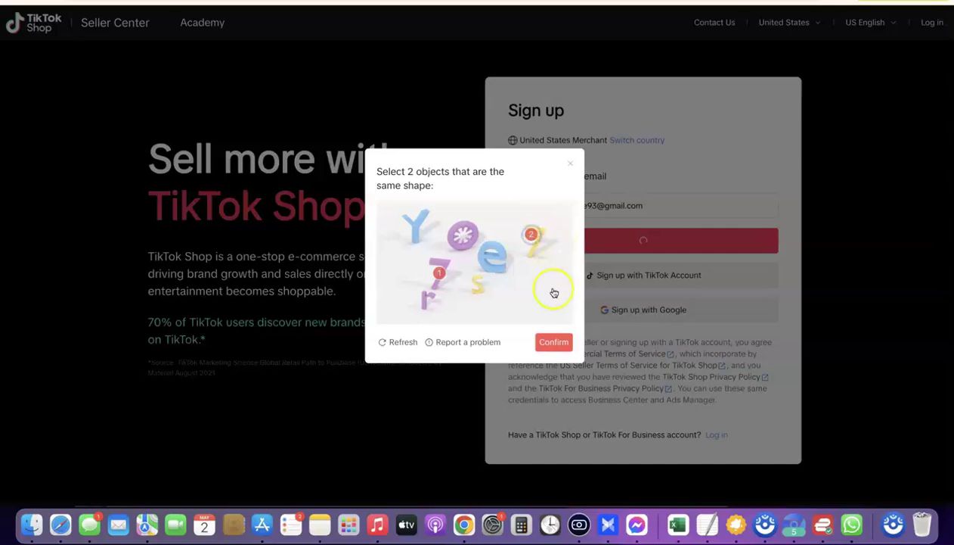
pyautogui.click(555, 343)
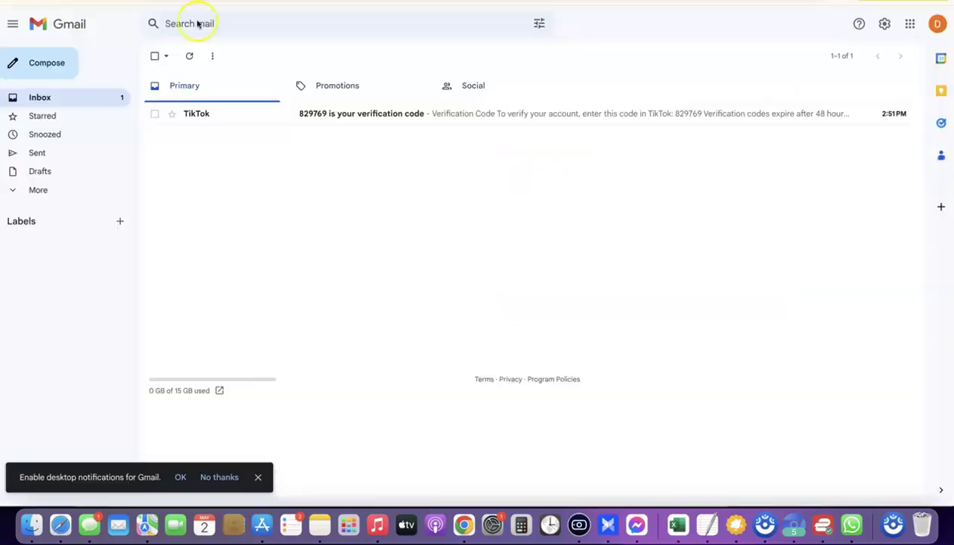
# - Copy the verification code from the TikTok email in Gmail and enter it in the Seller Center sign-up form
pyautogui.click(310, 114)
pyautogui.doubleClick(220, 281)
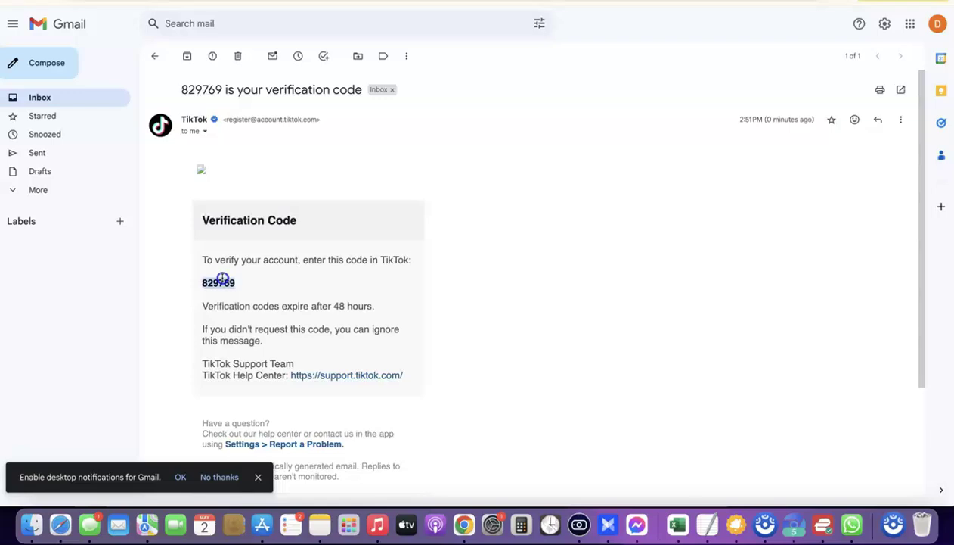
pyautogui.rightClick(225, 281)
pyautogui.click(245, 302)
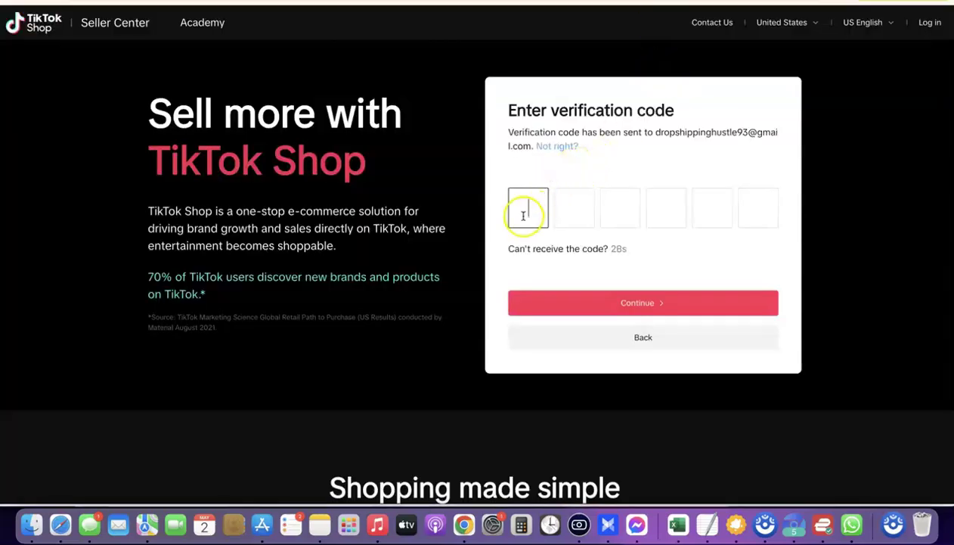
pyautogui.click(527, 209)
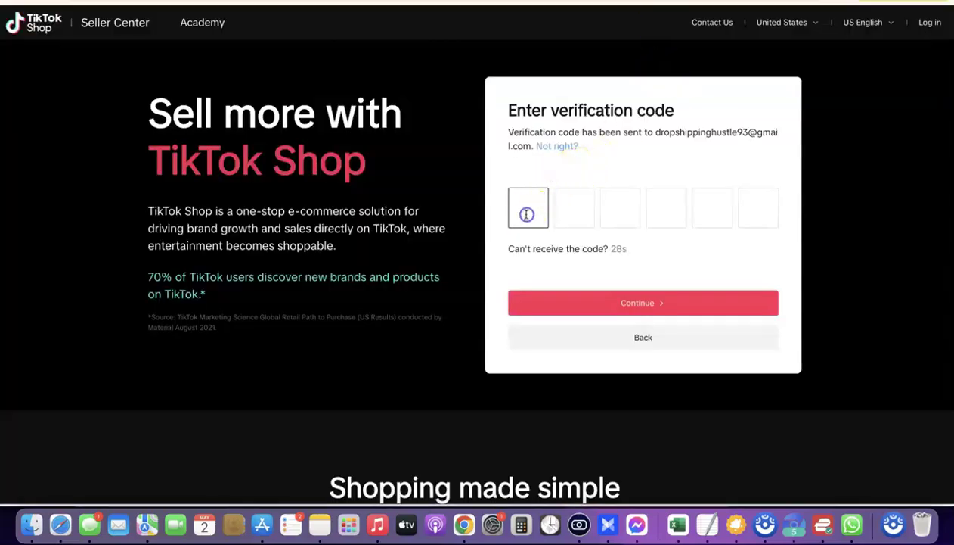
pyautogui.press('super+v')
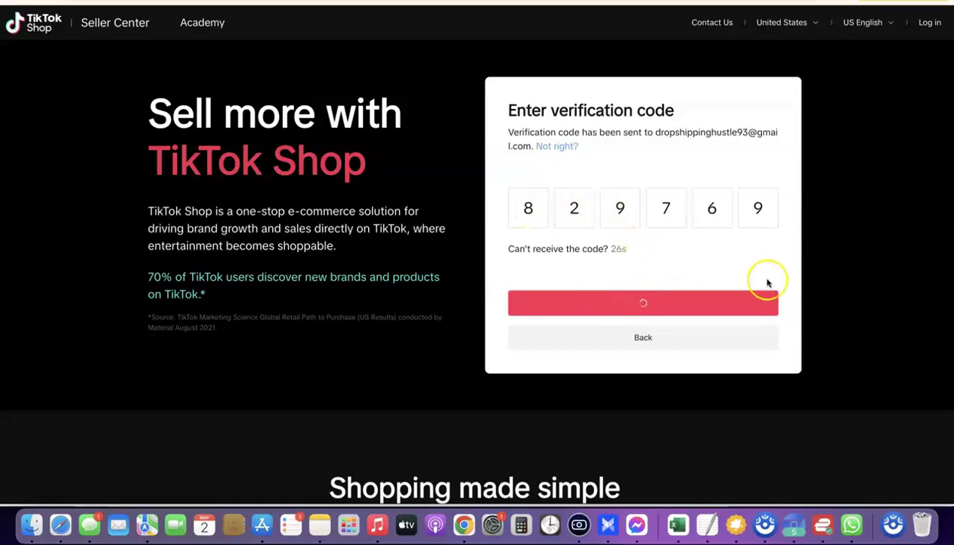
# - Set the seller account password using the browser's suggested password option
pyautogui.click(594, 179)
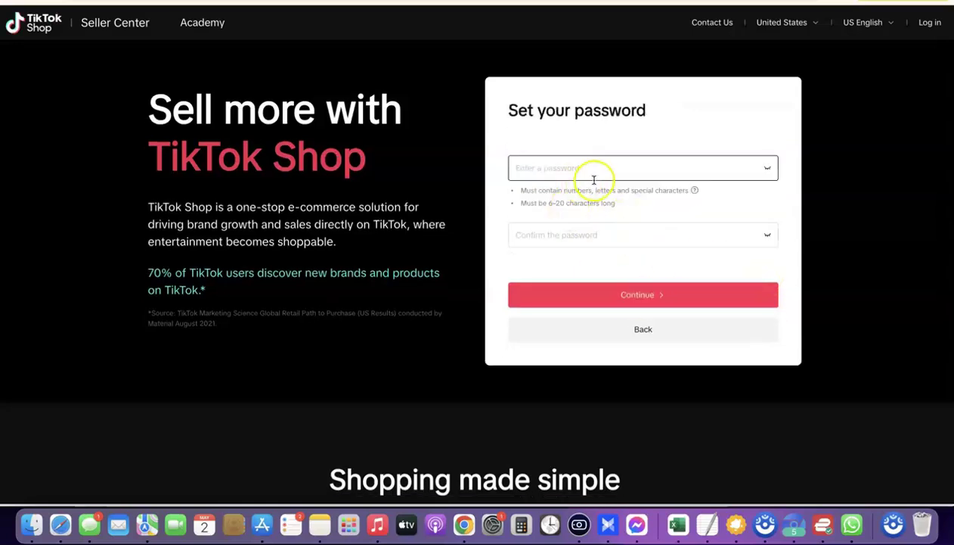
pyautogui.rightClick(590, 172)
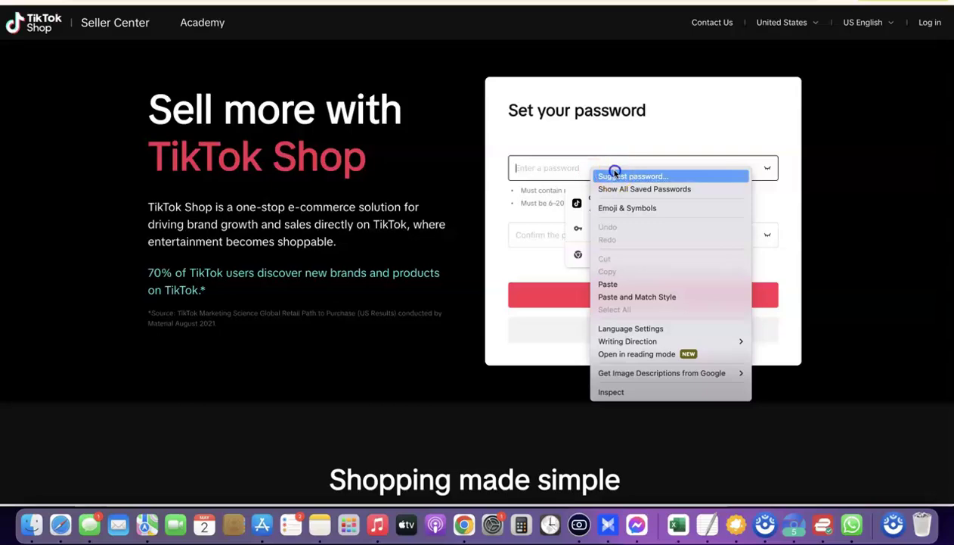
pyautogui.click(614, 174)
pyautogui.click(620, 190)
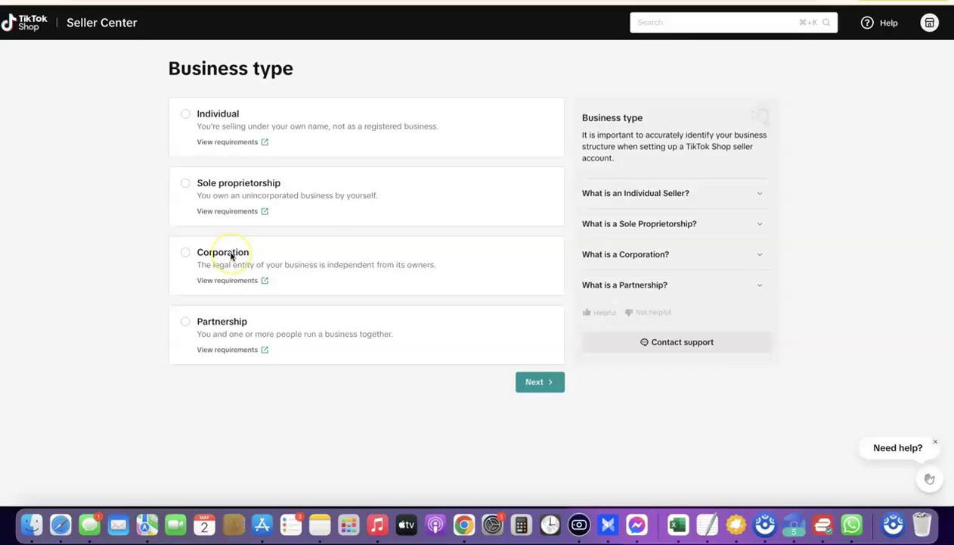
# - Select Corporation as the business type and continue to the business details
pyautogui.click(190, 254)
pyautogui.click(536, 381)
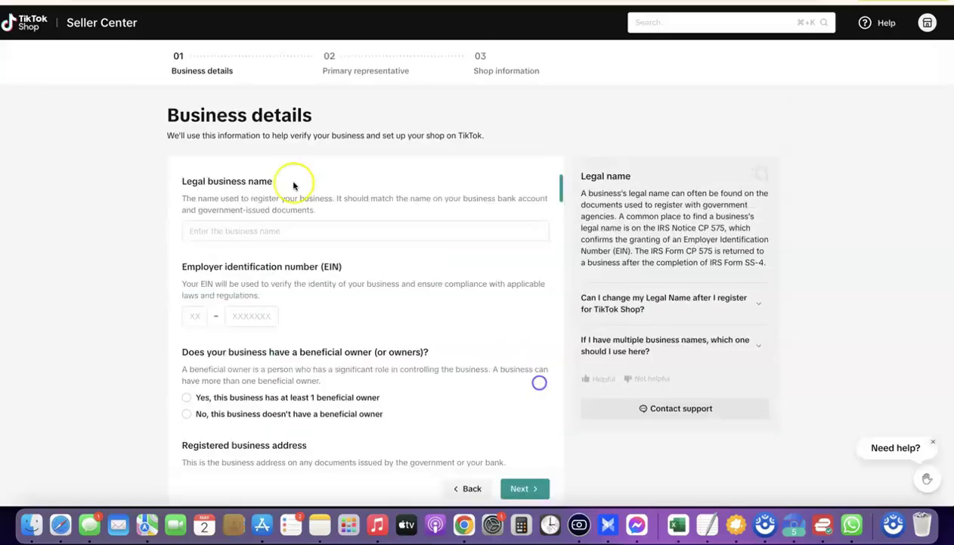
# - Copy the company name "Spreadway LLC" from the text note and enter it as the legal business name
pyautogui.click(269, 231)
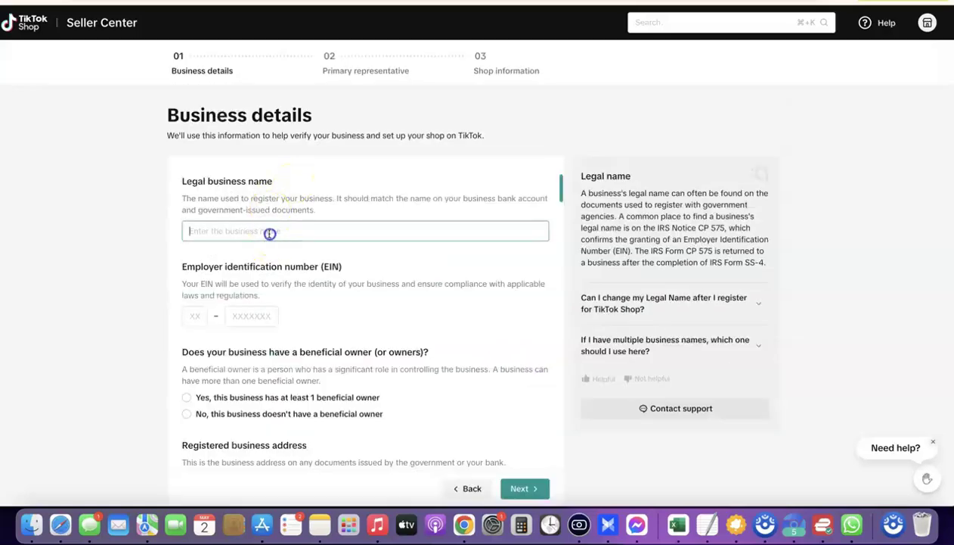
pyautogui.scroll(-2, 270, 232)
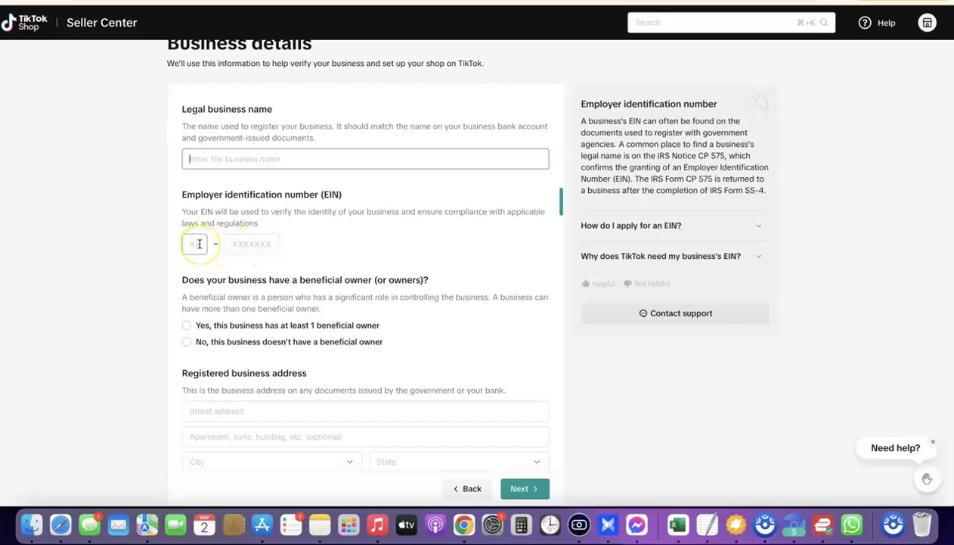
pyautogui.scroll(2, 242, 234)
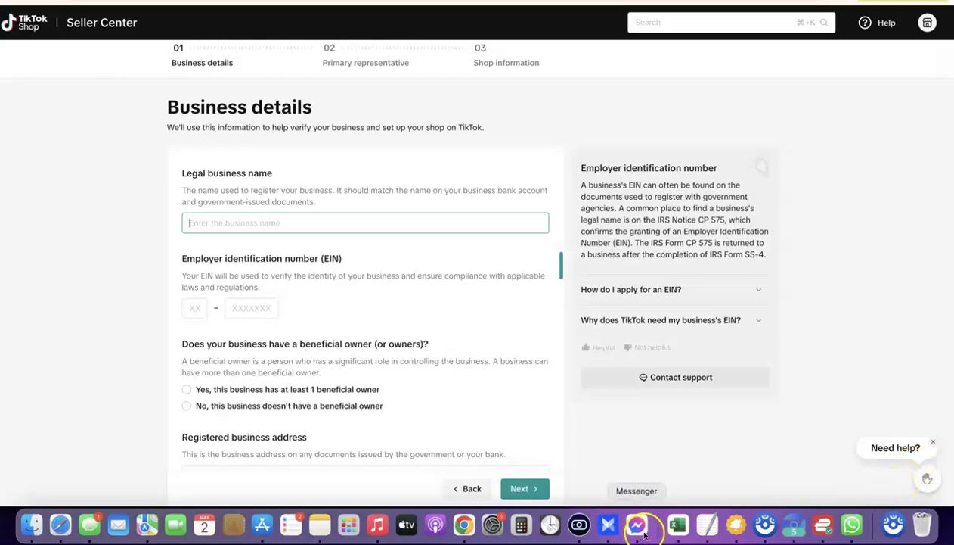
pyautogui.click(708, 524)
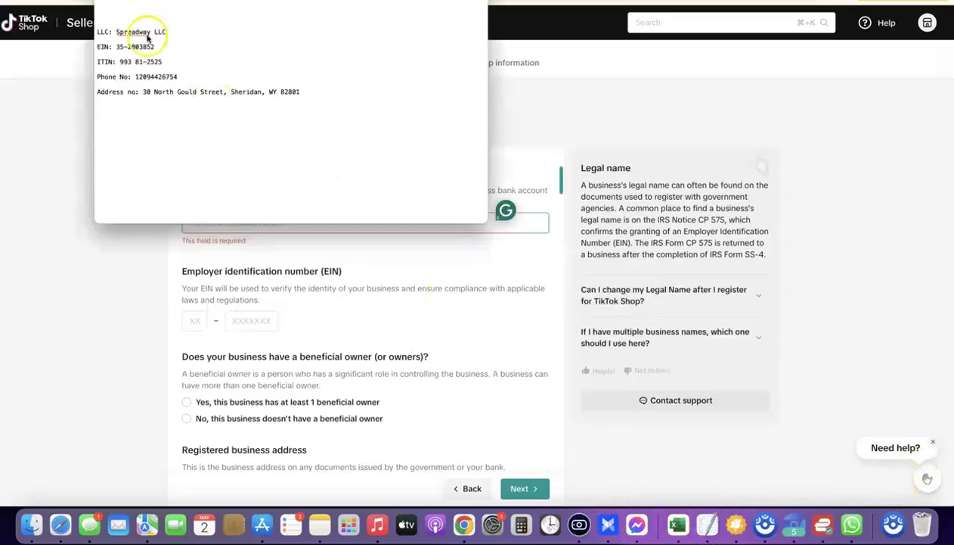
pyautogui.click(118, 32)
pyautogui.moveTo(118, 32); pyautogui.dragTo(165, 32)
pyautogui.press('super+c')
pyautogui.click(190, 223)
pyautogui.press('super+v')
pyautogui.scroll(-1, 190, 237)
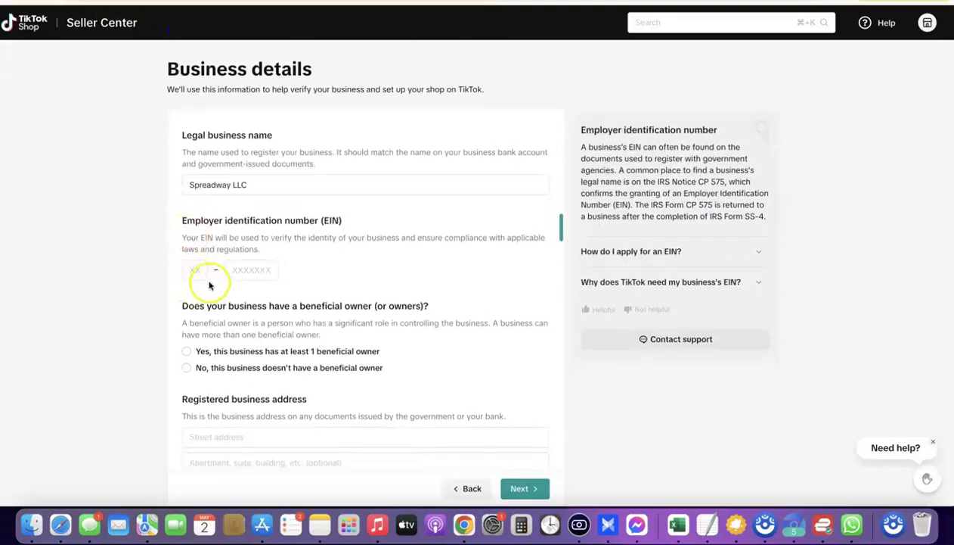
# - Fill in the employer identification number and declare that the business has at least 1 beneficial owner
pyautogui.click(198, 271)
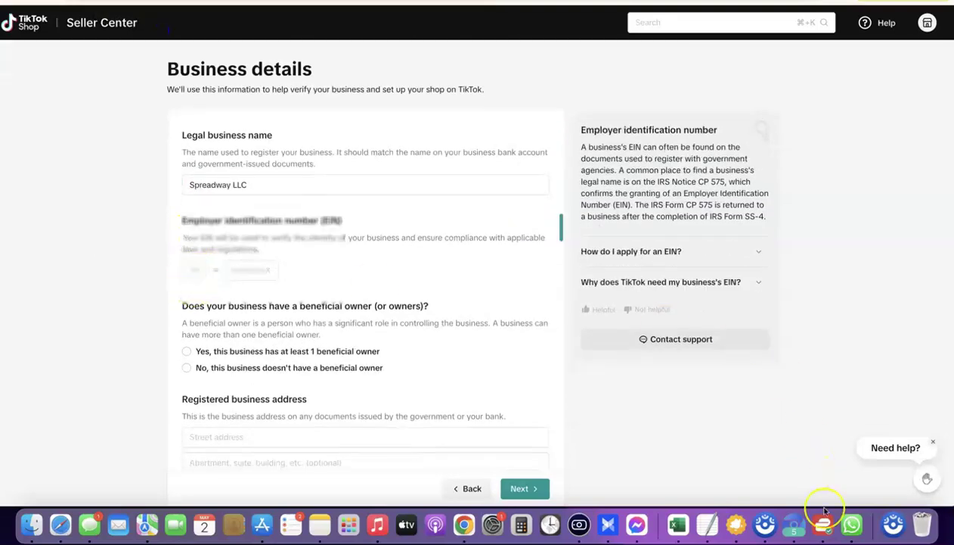
pyautogui.press('super+v')
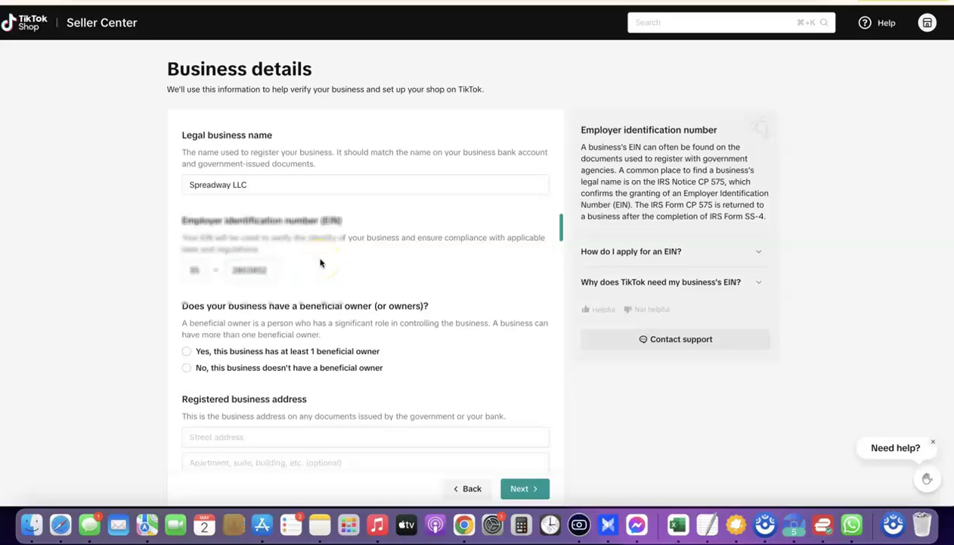
pyautogui.scroll(-3, 320, 263)
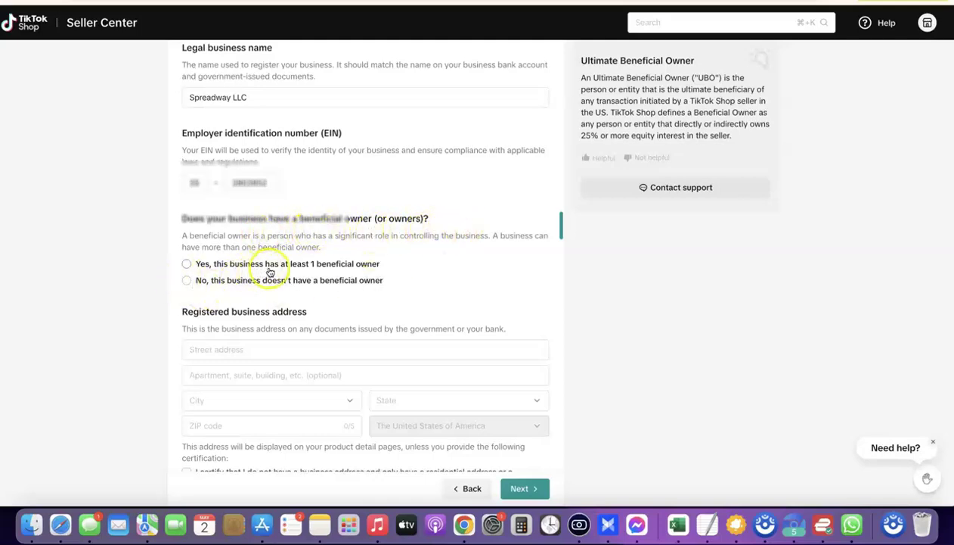
pyautogui.click(186, 264)
pyautogui.scroll(-2, 320, 241)
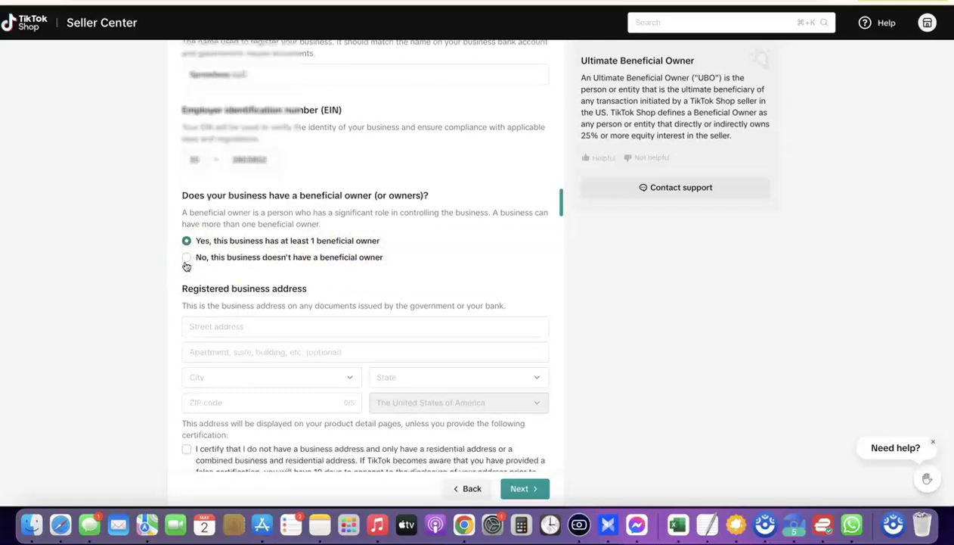
# - Fill in the registered business address with its street, city, state and ZIP code
pyautogui.scroll(-1, 320, 235)
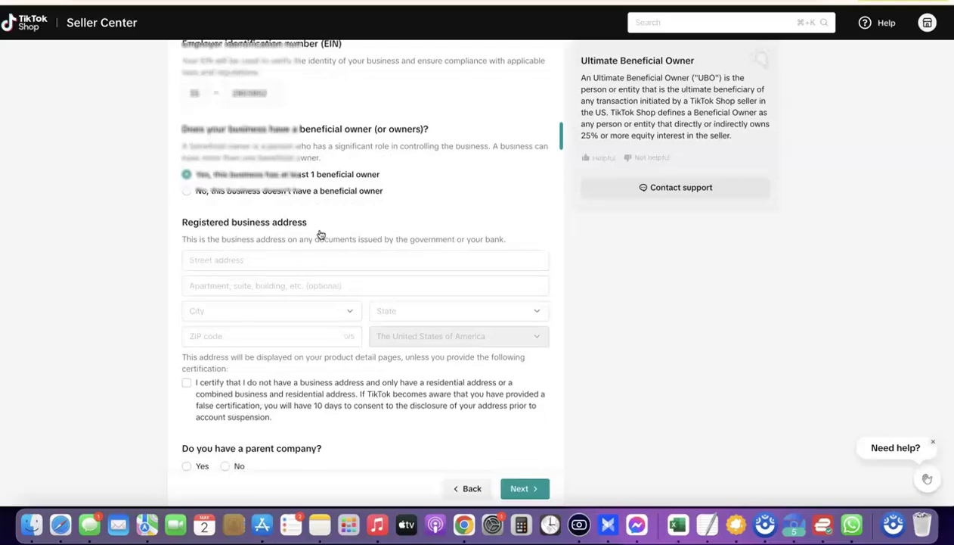
pyautogui.click(259, 274)
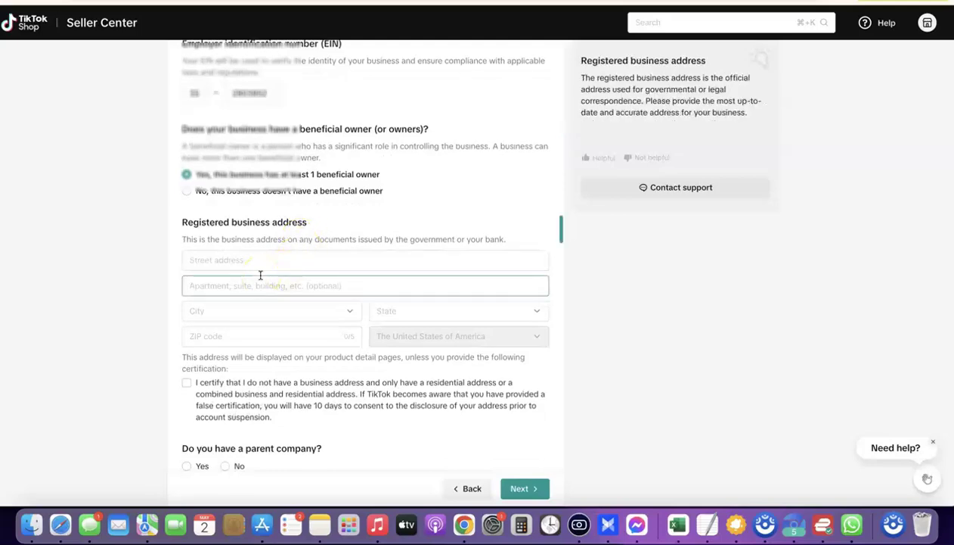
pyautogui.click(285, 261)
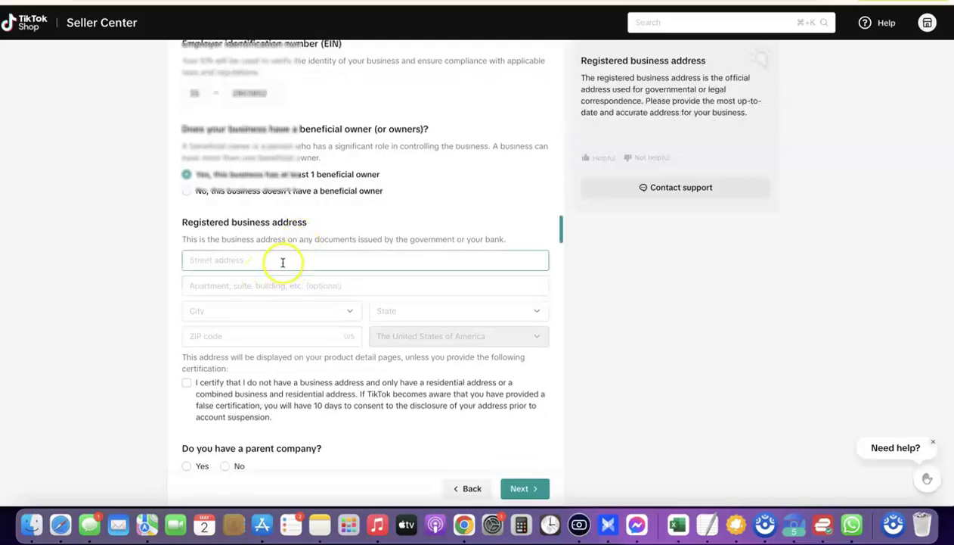
pyautogui.scroll(-1, 284, 264)
pyautogui.click(278, 225)
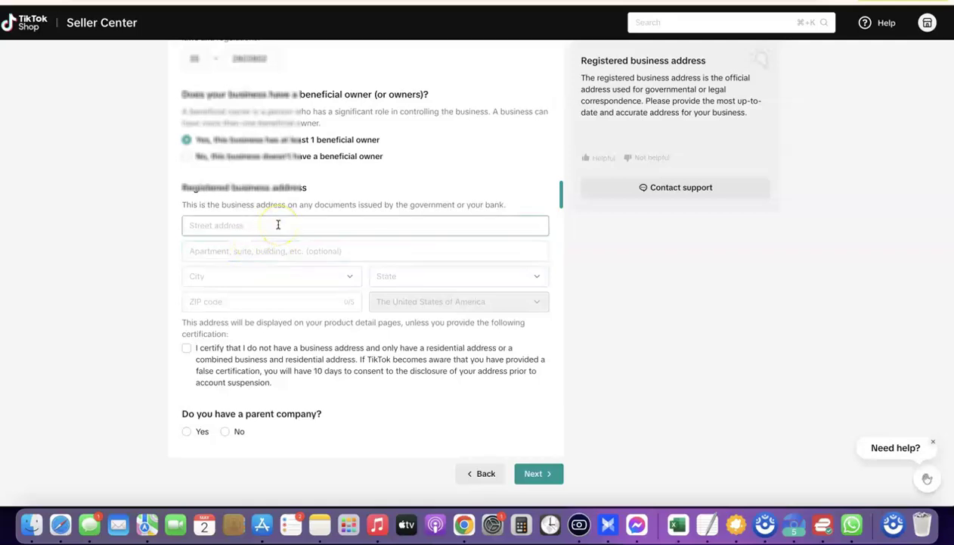
pyautogui.click(564, 400)
pyautogui.click(228, 298)
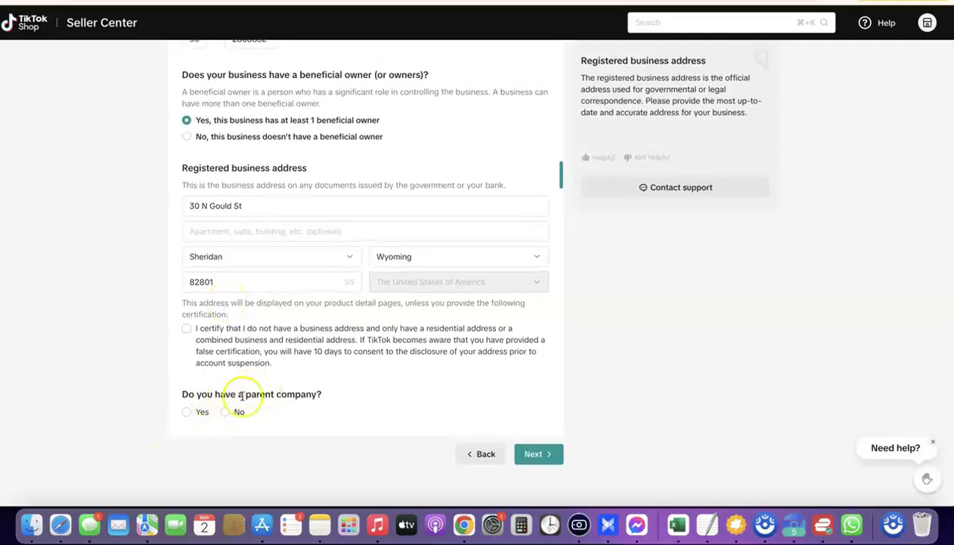
# - Answer No to having a parent company and continue to the primary representative details
pyautogui.scroll(5, 331, 413)
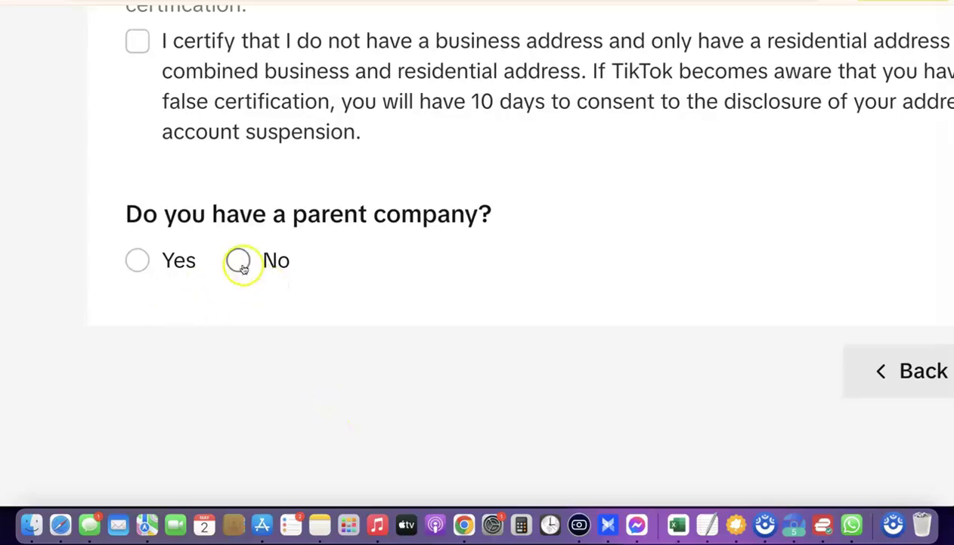
pyautogui.click(238, 259)
pyautogui.scroll(-5, 321, 279)
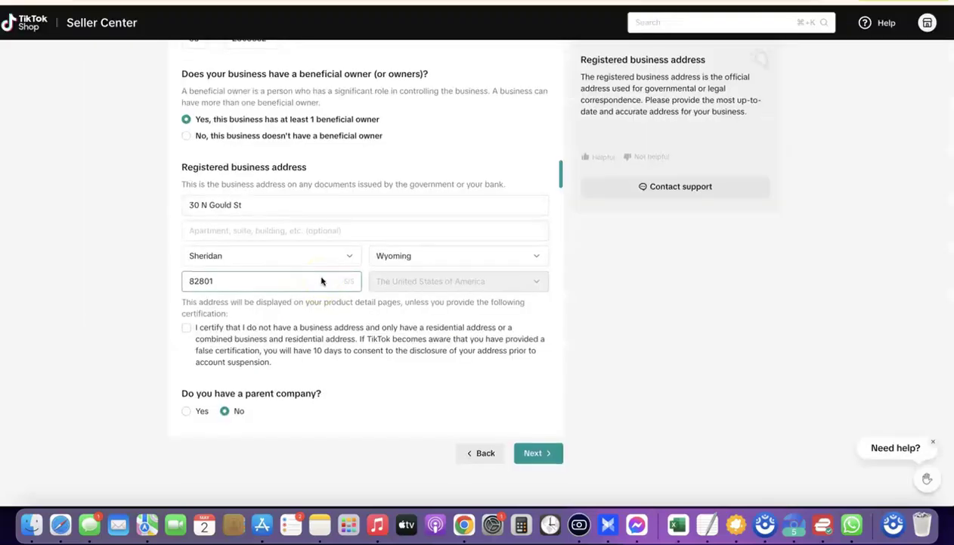
pyautogui.click(532, 457)
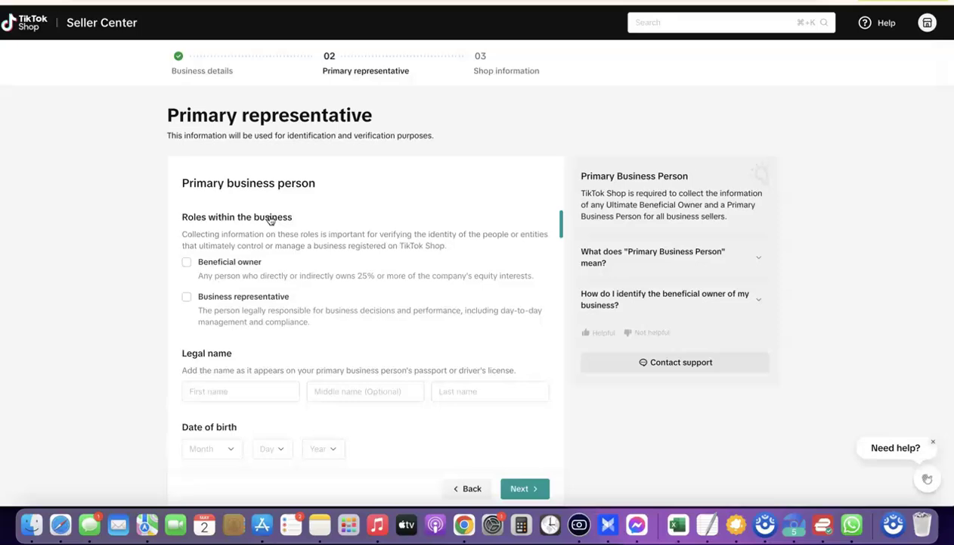
# - Assign the Beneficial owner role to the primary business person
pyautogui.scroll(-1, 325, 221)
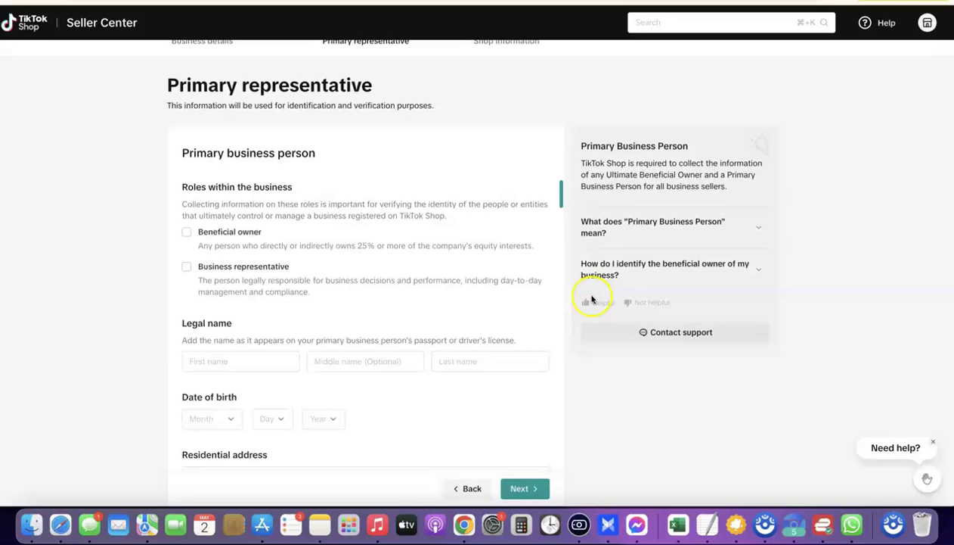
pyautogui.click(187, 232)
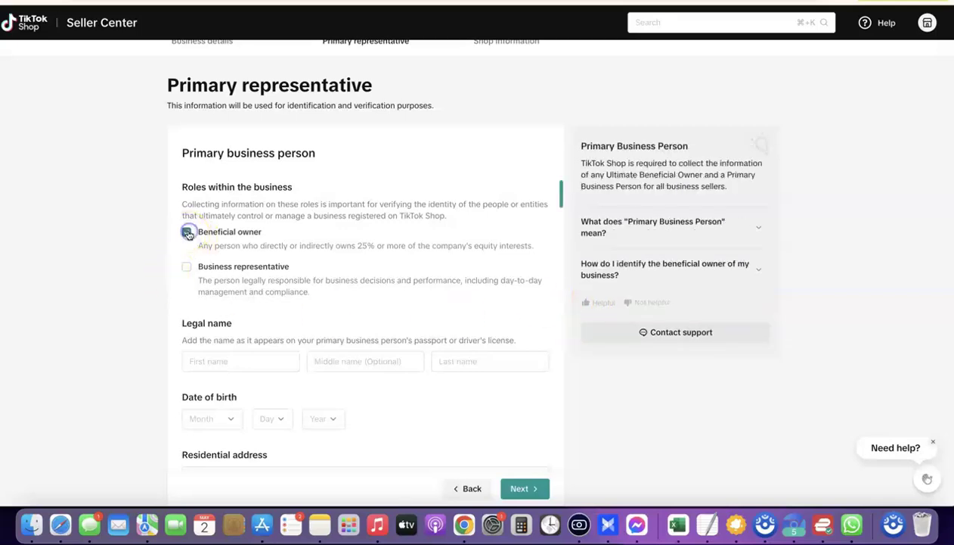
pyautogui.scroll(-3, 234, 242)
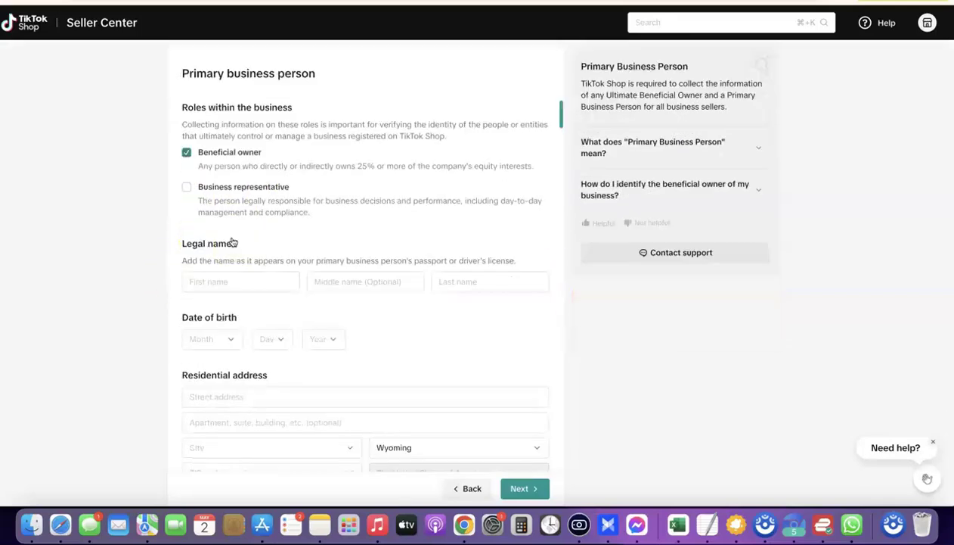
# - Examine the legal name, date of birth, residential address and tax ID fields for the primary business person
pyautogui.click(196, 273)
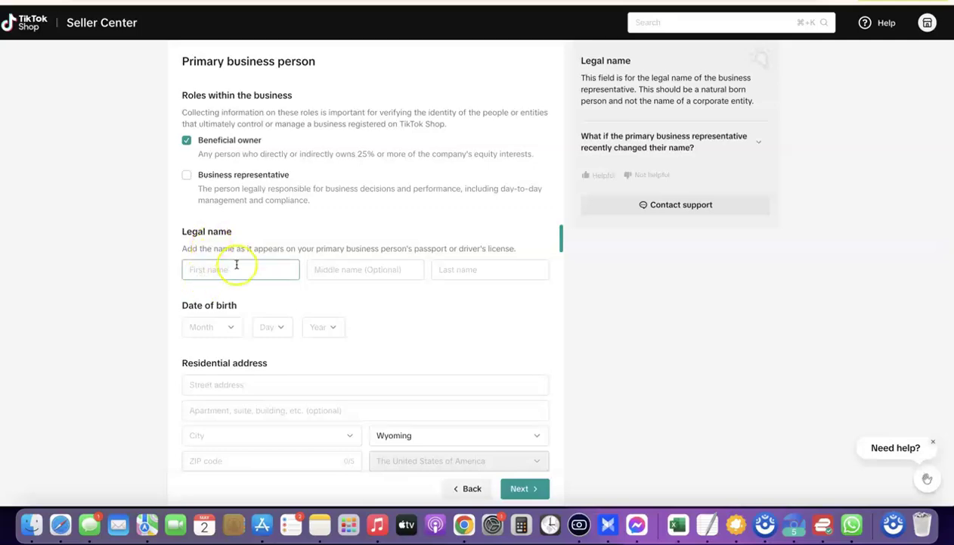
pyautogui.click(367, 273)
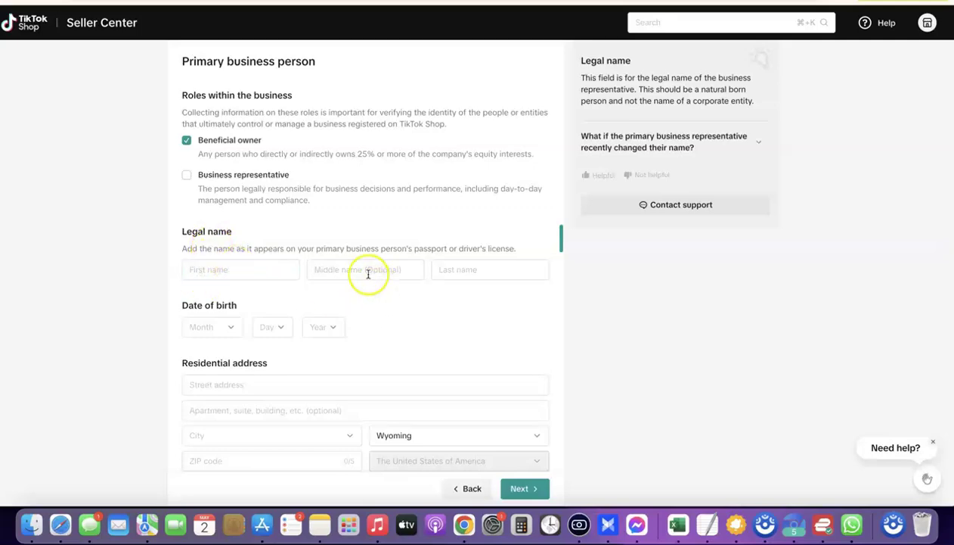
pyautogui.click(452, 289)
pyautogui.click(215, 273)
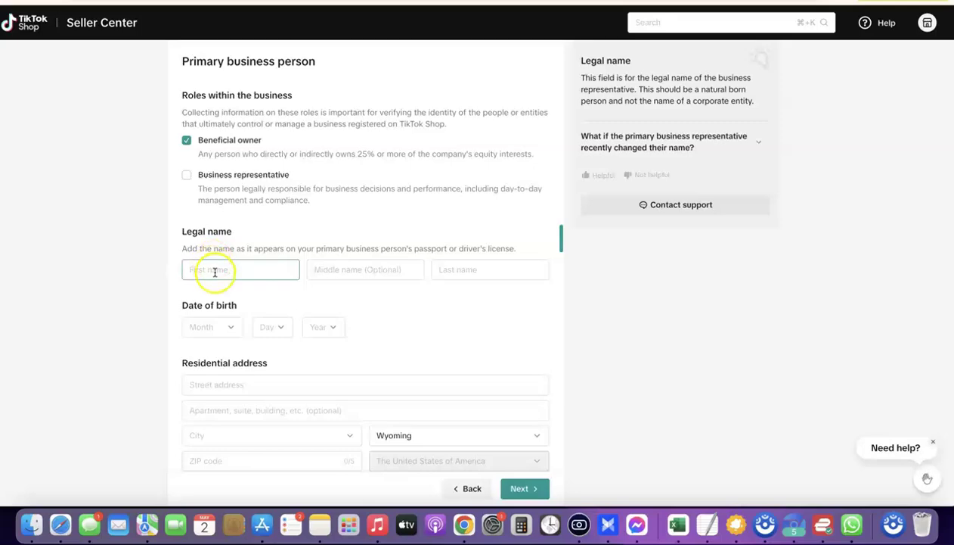
pyautogui.click(394, 288)
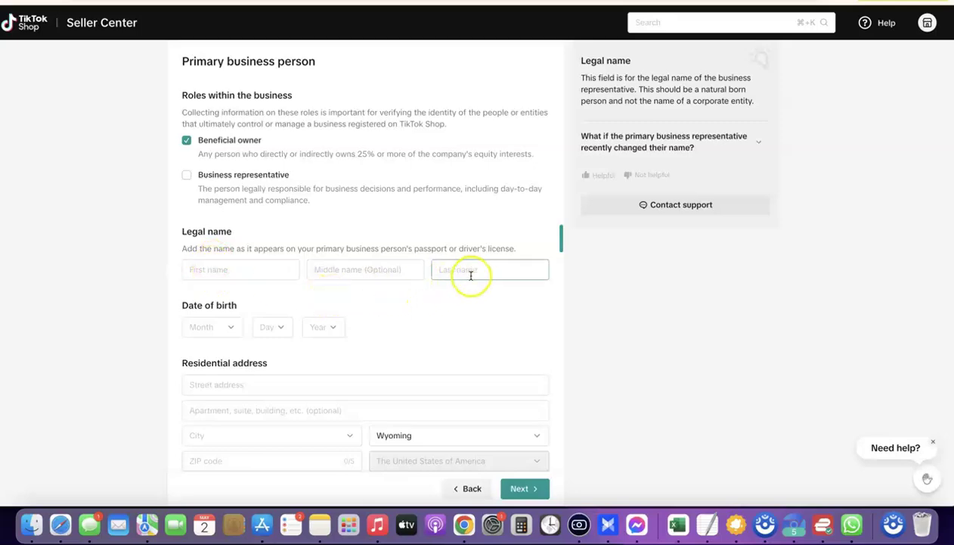
pyautogui.scroll(-1, 338, 261)
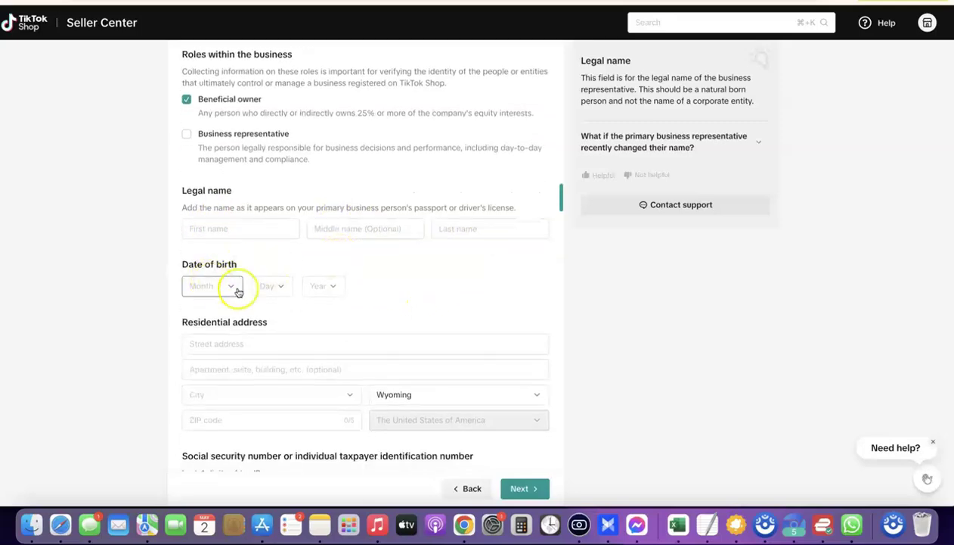
pyautogui.scroll(-4, 332, 291)
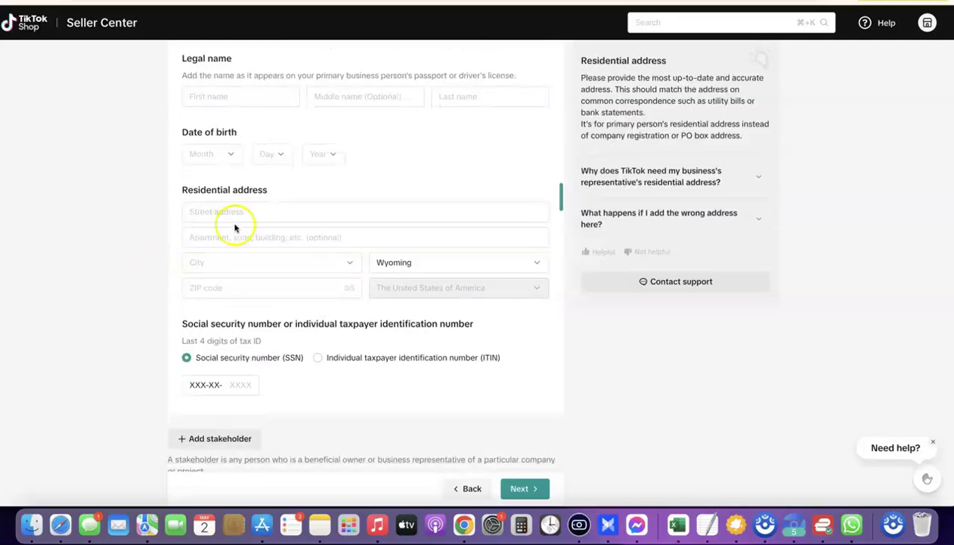
pyautogui.click(217, 215)
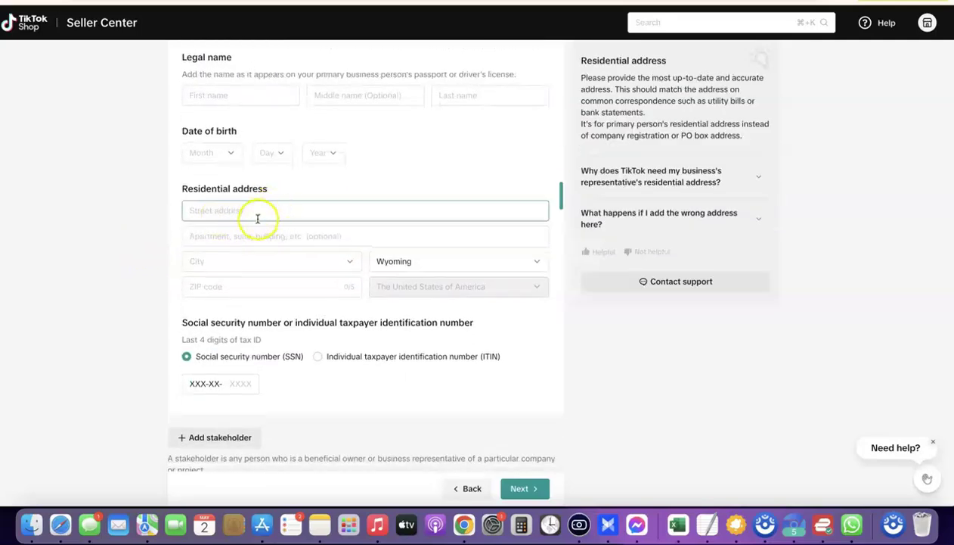
# - Select the individual taxpayer identification number (ITIN) as the tax ID type for the primary business person
pyautogui.scroll(-1, 335, 208)
pyautogui.click(220, 334)
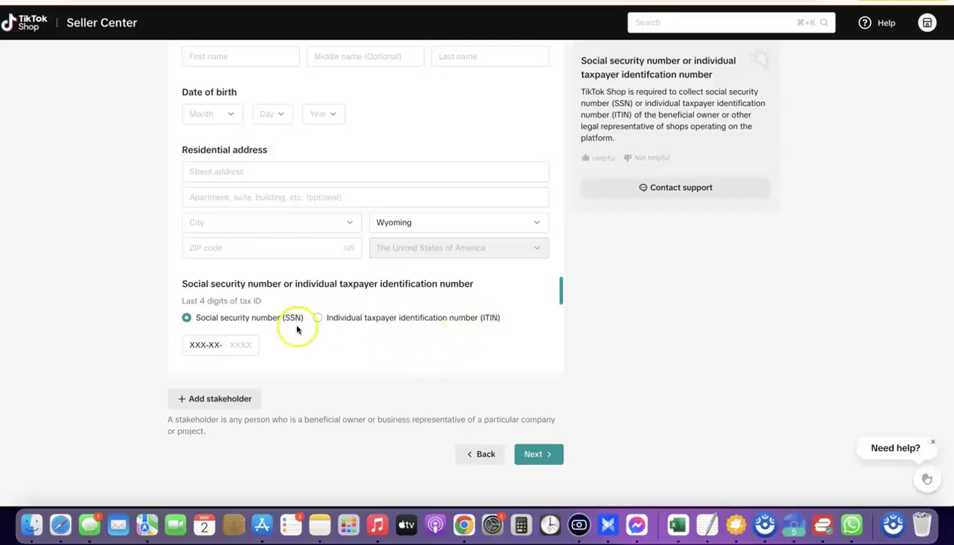
pyautogui.click(317, 317)
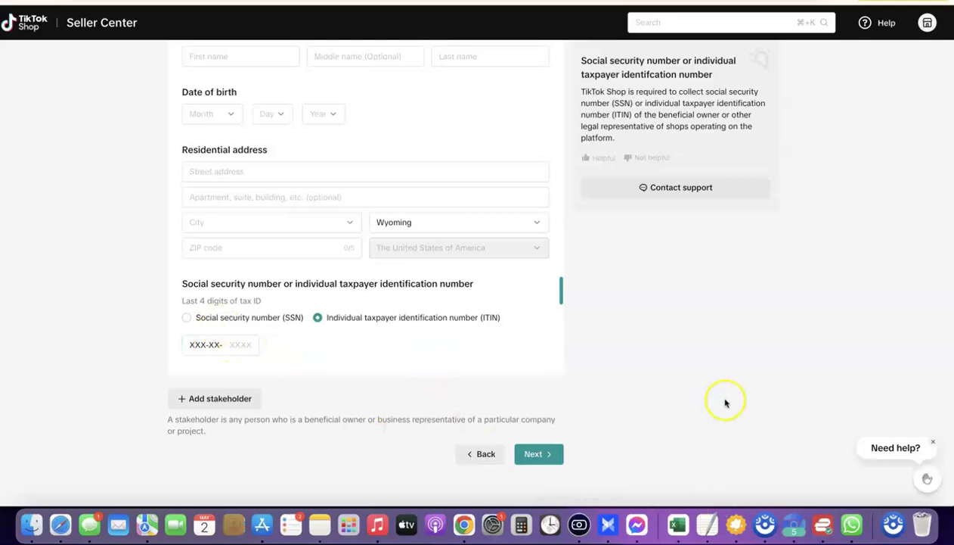
# - Fill in the primary person's legal name, date of birth, residential address and last four ITIN digits using the notes, and continue to shop information
pyautogui.click(706, 524)
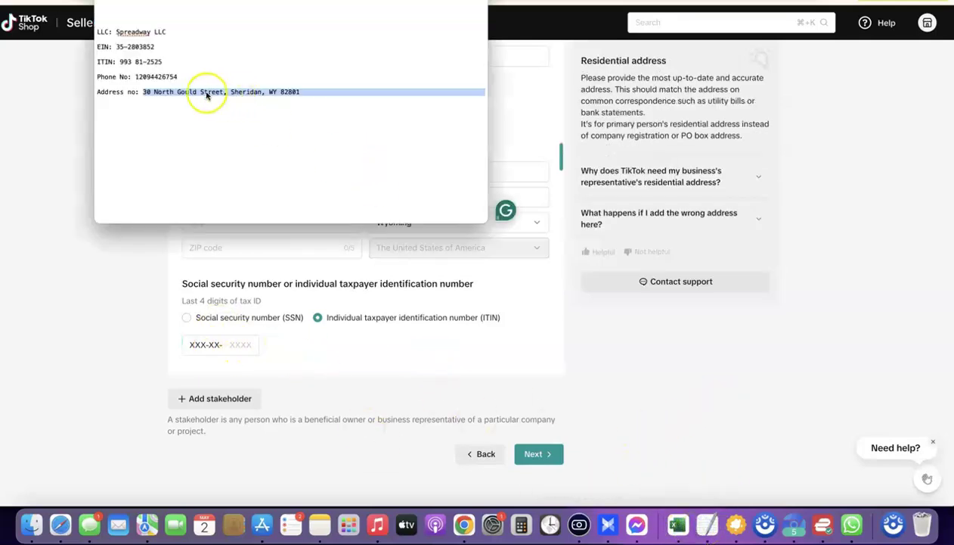
pyautogui.moveTo(121, 61); pyautogui.dragTo(164, 63)
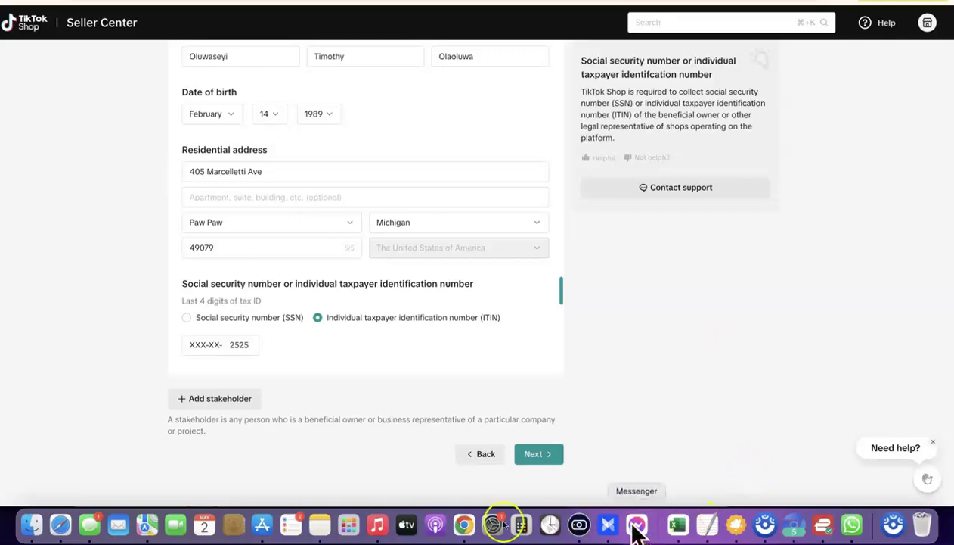
pyautogui.click(533, 456)
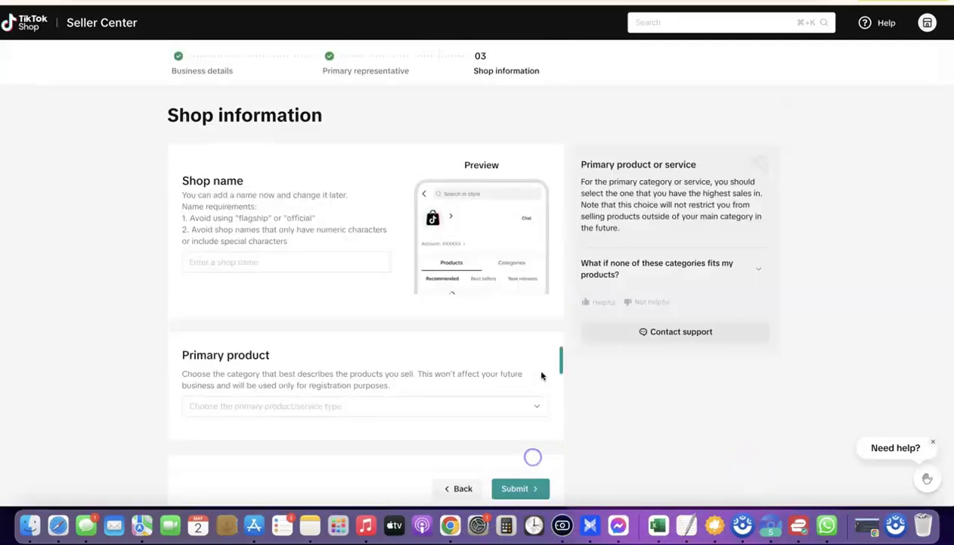
# - Name the shop Spreadway and choose Beauty & Personal Care as its primary product category
pyautogui.click(277, 262)
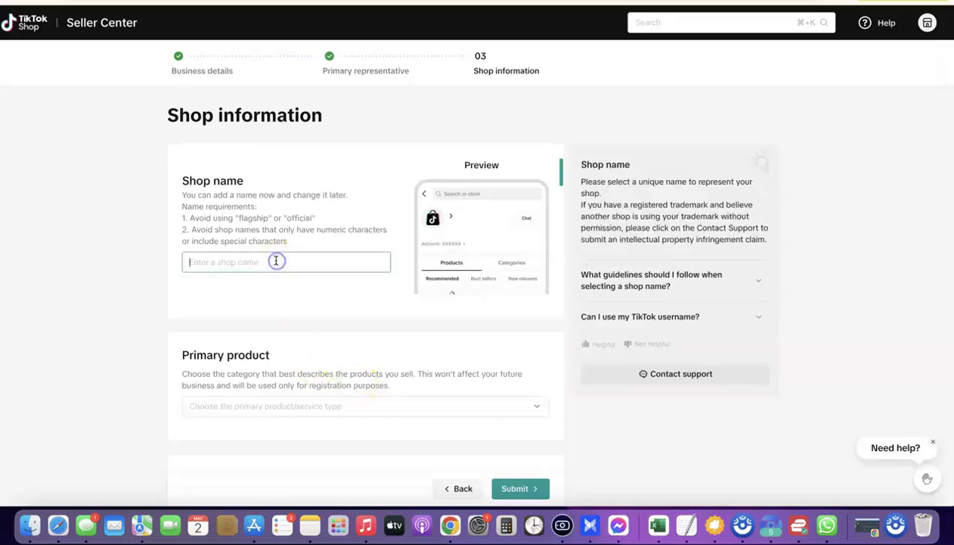
pyautogui.write('Spreadway')
pyautogui.scroll(-3, 258, 235)
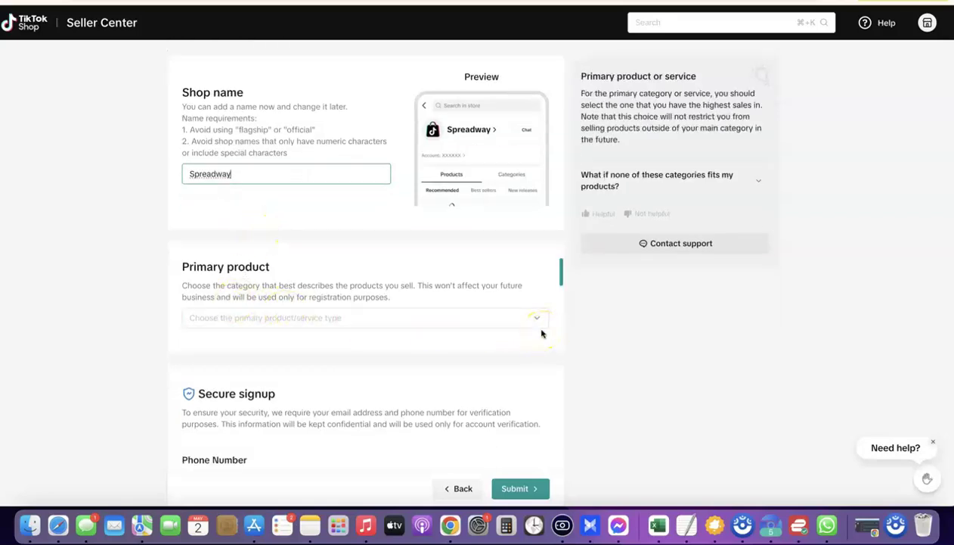
pyautogui.click(538, 318)
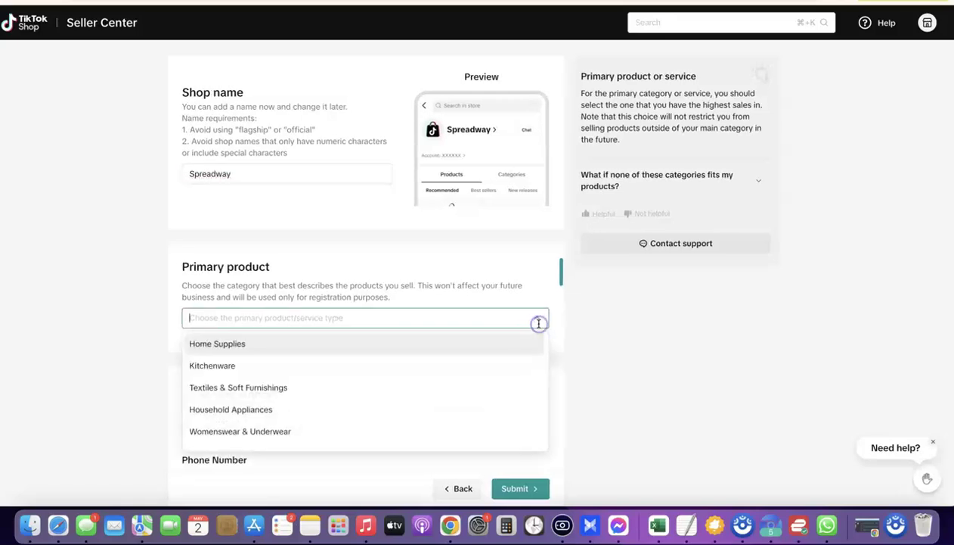
pyautogui.scroll(-3, 310, 368)
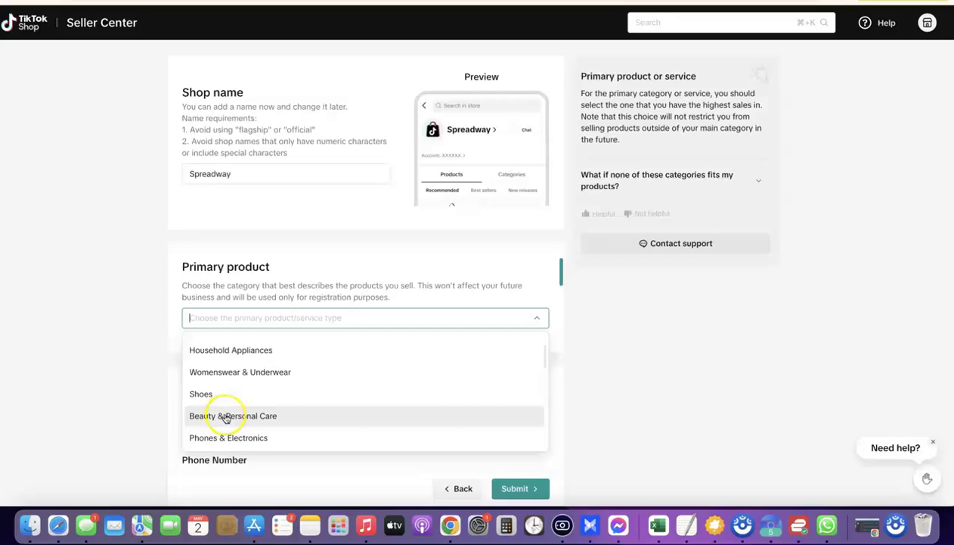
pyautogui.click(225, 416)
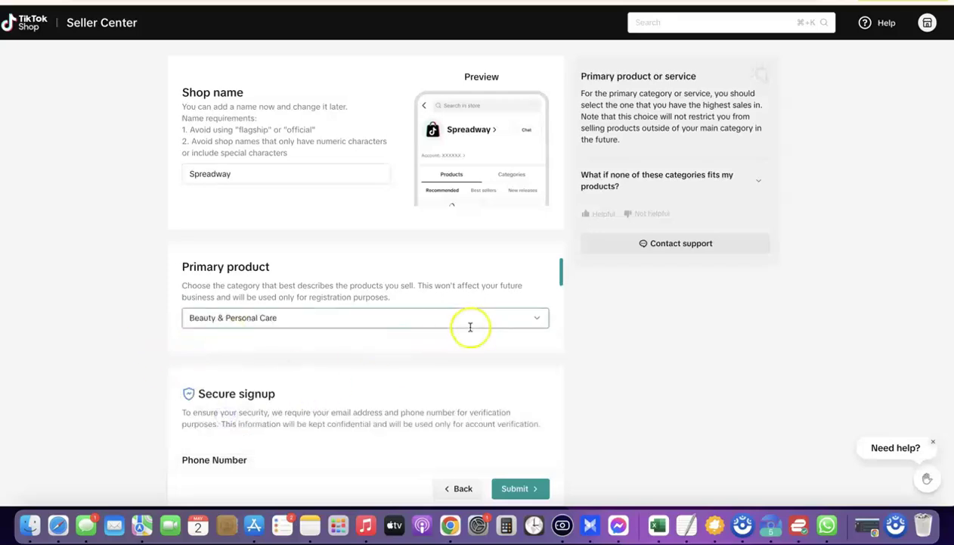
# - Enter the US phone number for secure signup and request a verification code
pyautogui.scroll(-1, 446, 331)
pyautogui.scroll(-3, 470, 331)
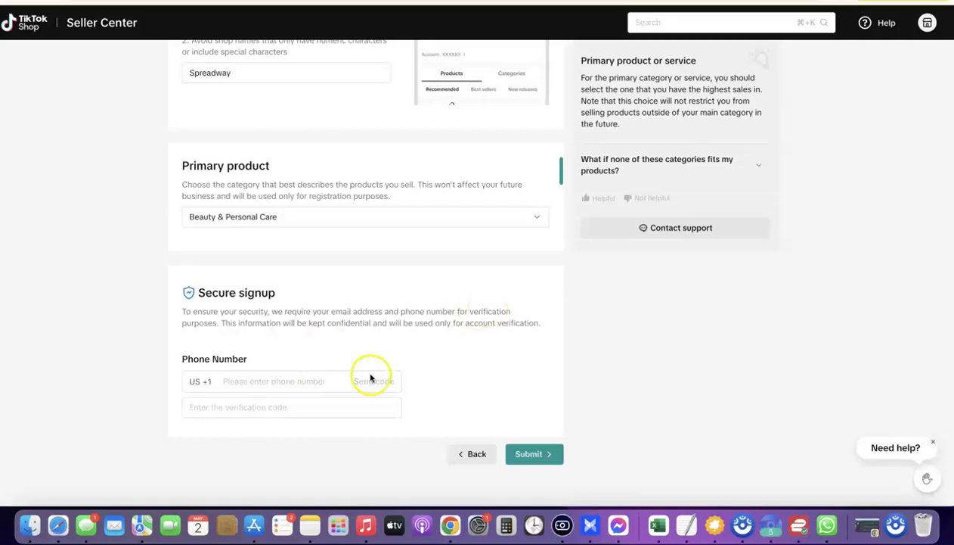
pyautogui.moveTo(284, 431)
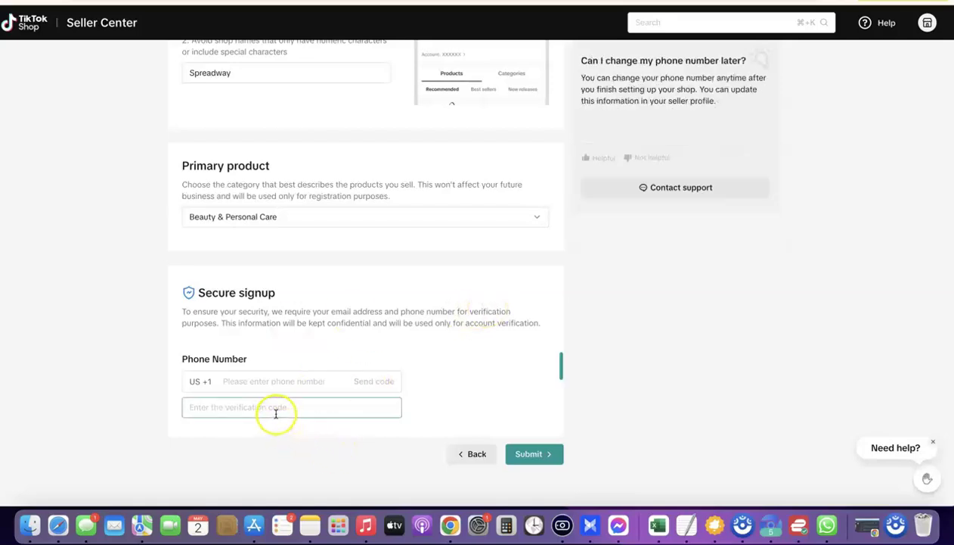
pyautogui.click(264, 386)
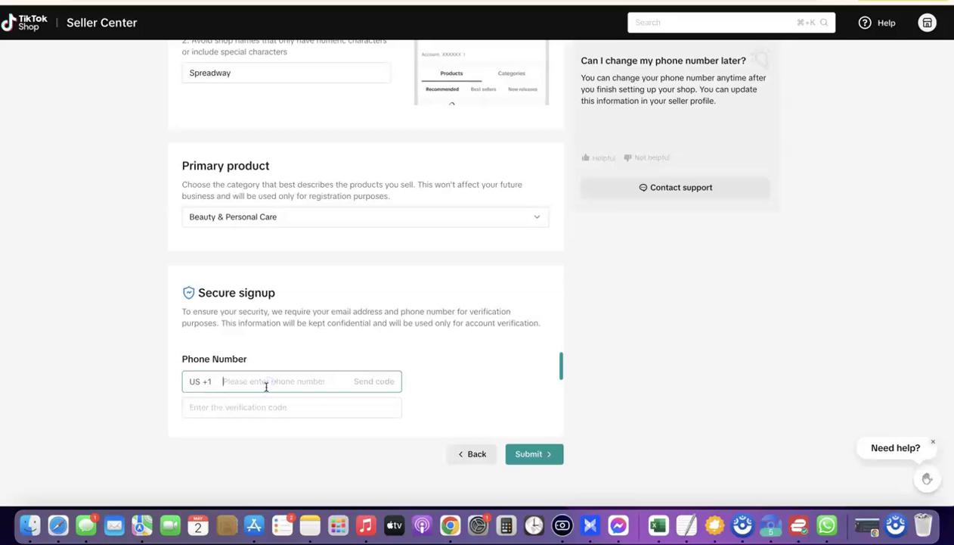
pyautogui.press('super+v')
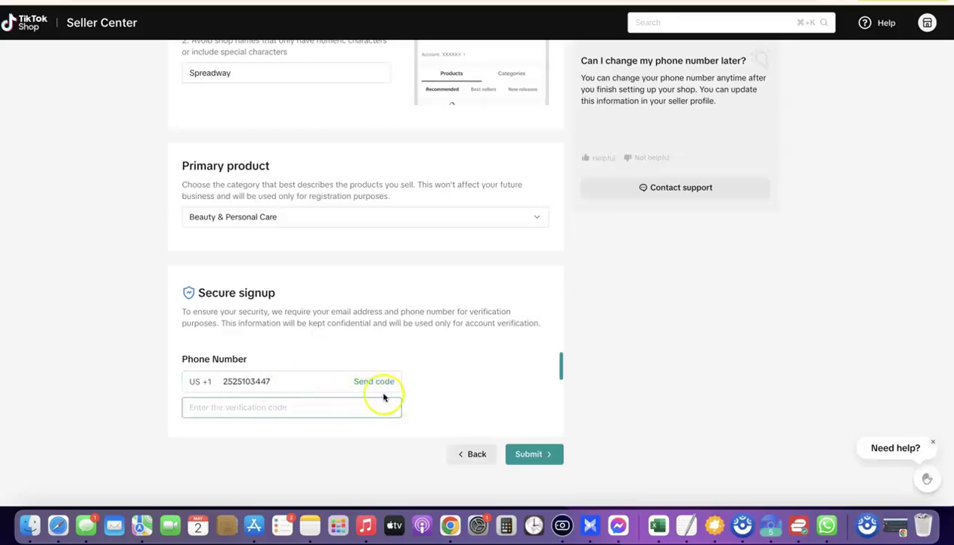
pyautogui.click(373, 384)
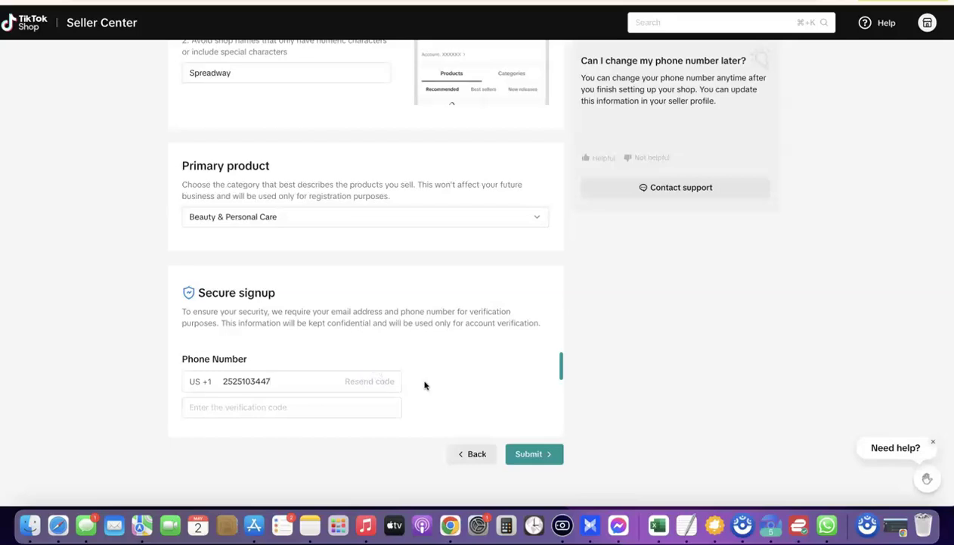
# - Enter the verification code received for the secure signup phone number
pyautogui.click(309, 406)
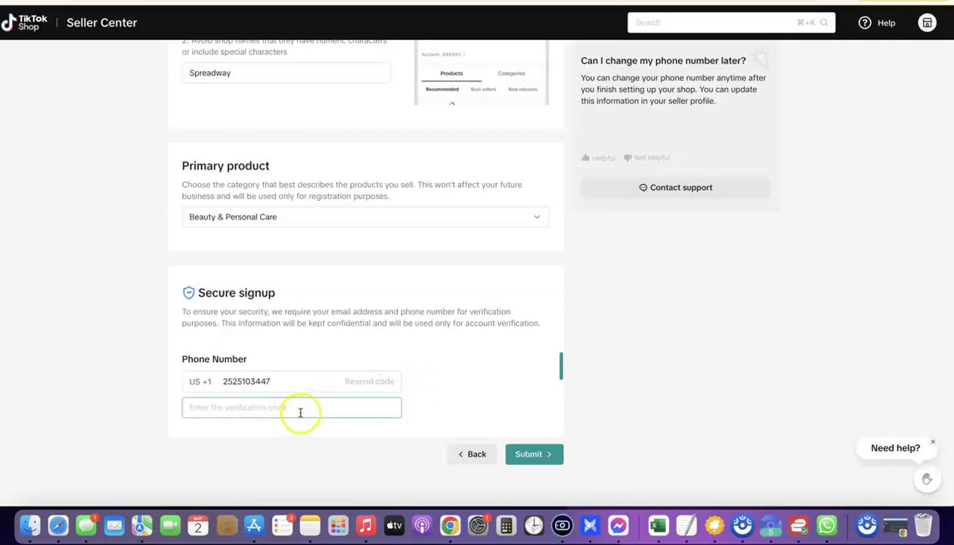
pyautogui.click(371, 402)
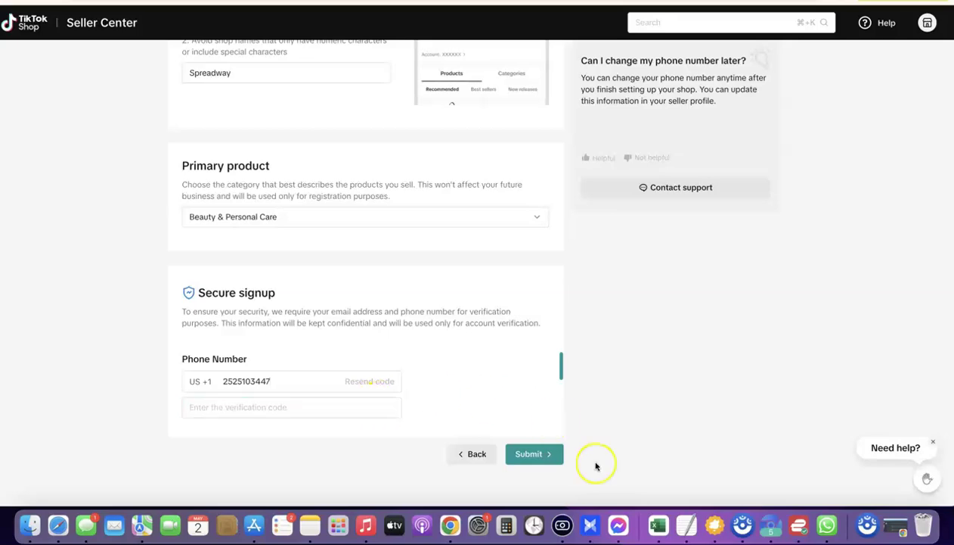
pyautogui.click(221, 407)
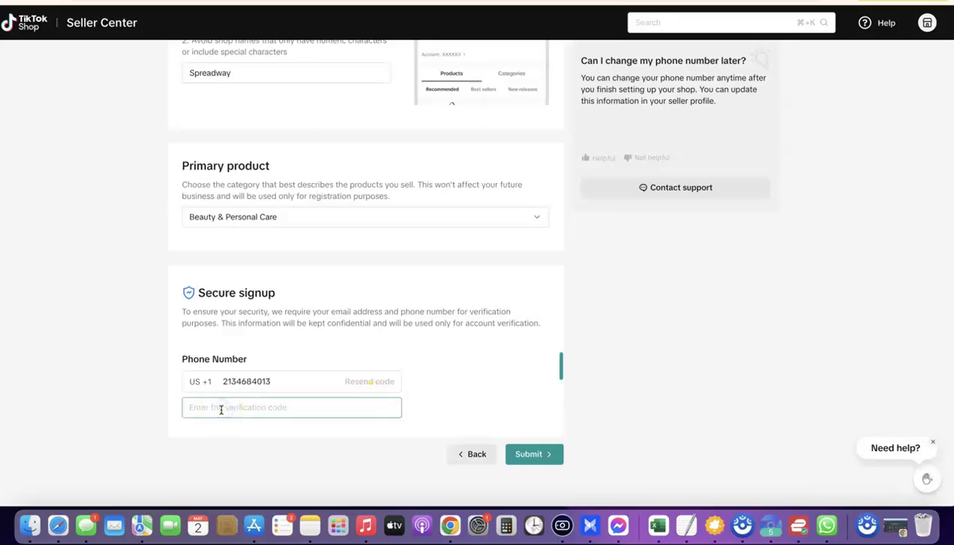
pyautogui.press('super+v')
pyautogui.click(409, 395)
pyautogui.click(495, 477)
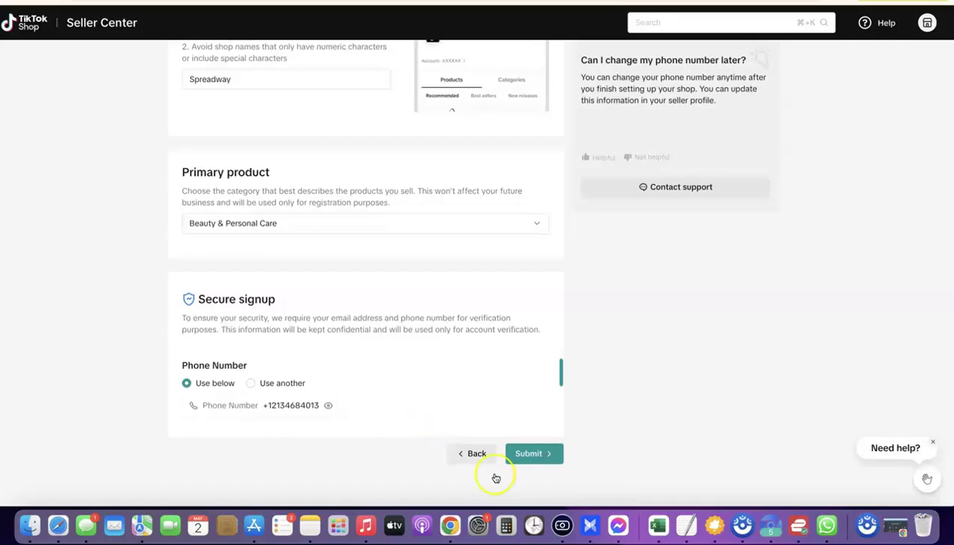
# - Submit the shop registration after reviewing the business and primary person information in the confirmation summary
pyautogui.click(531, 454)
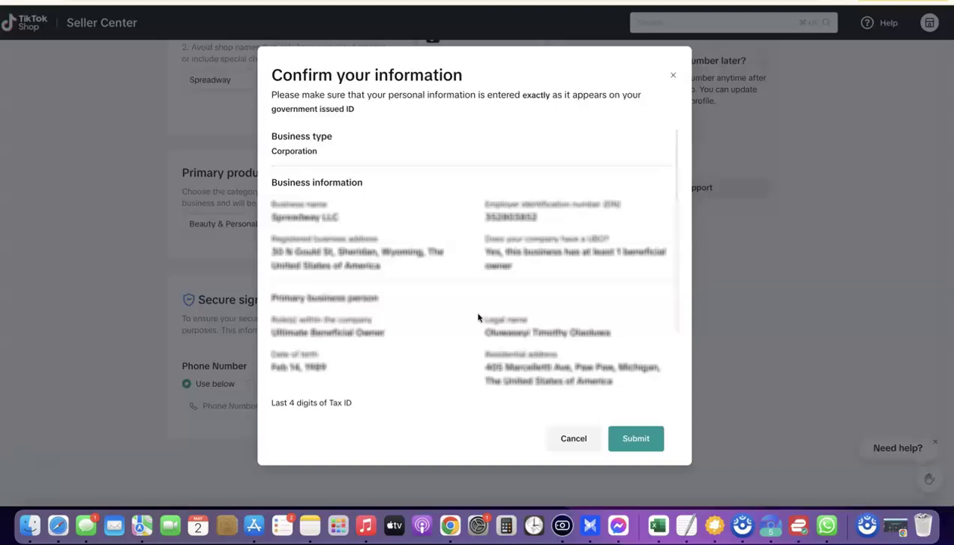
pyautogui.click(463, 269)
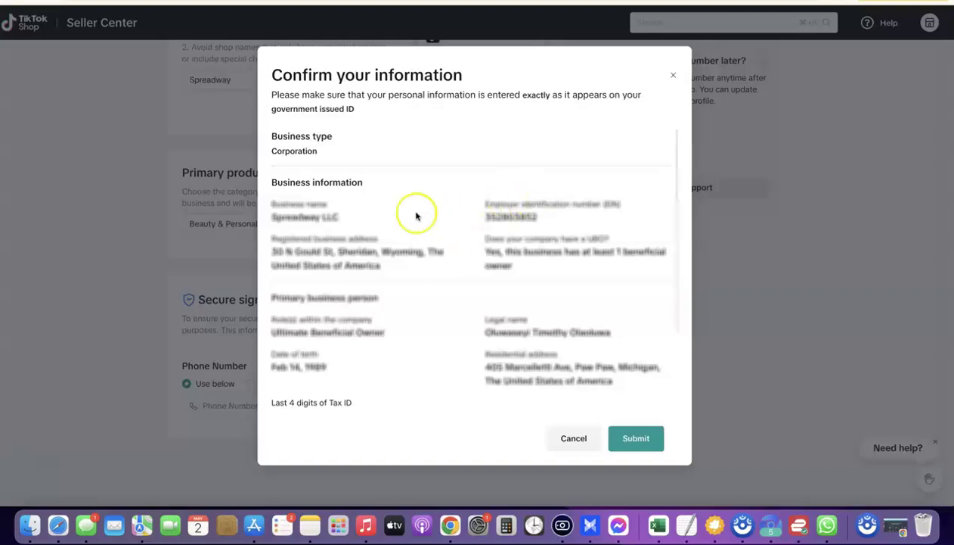
pyautogui.click(634, 437)
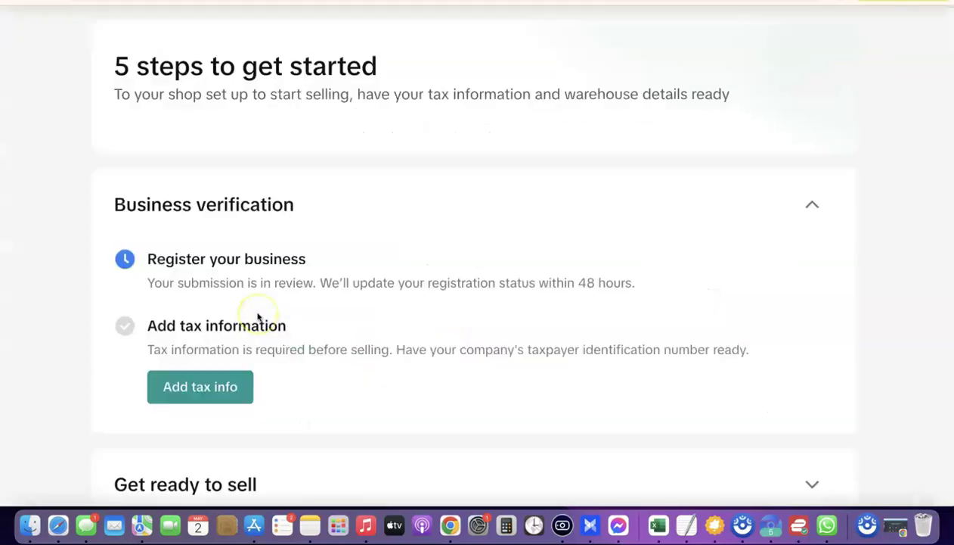
# - Check the business verification status and the remaining setup steps on the Seller Center home page
pyautogui.scroll(5, 255, 318)
pyautogui.scroll(3, 256, 317)
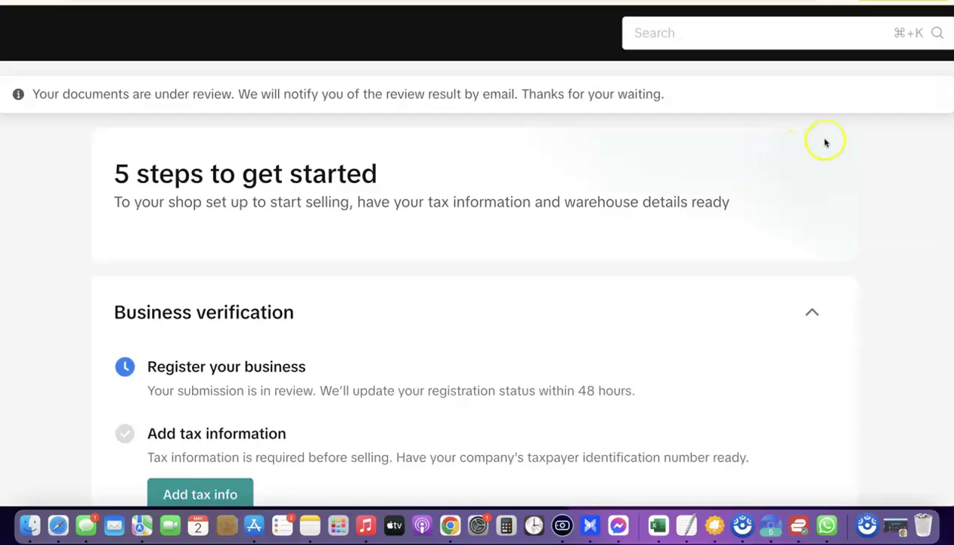
pyautogui.press('super+minus')
pyautogui.press('super+minus')
pyautogui.press('super+minus')
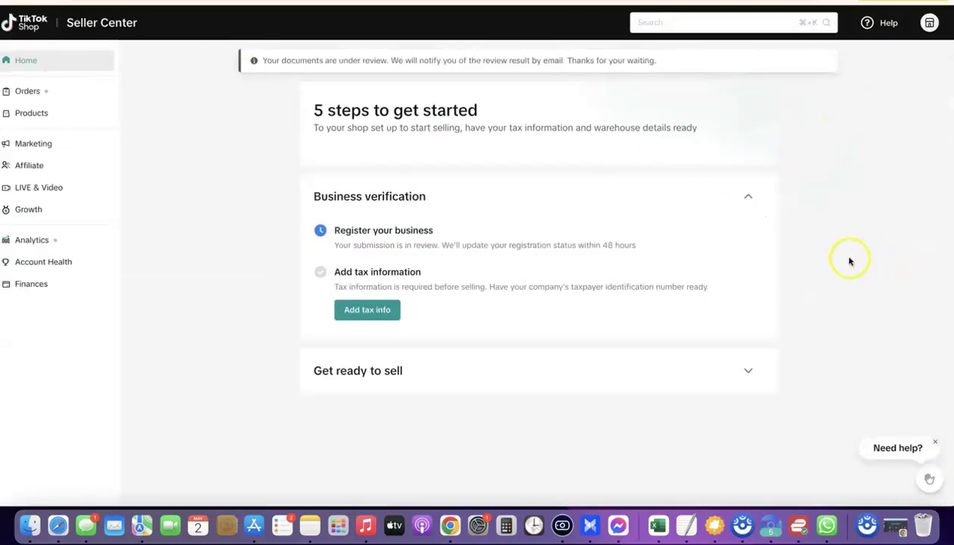